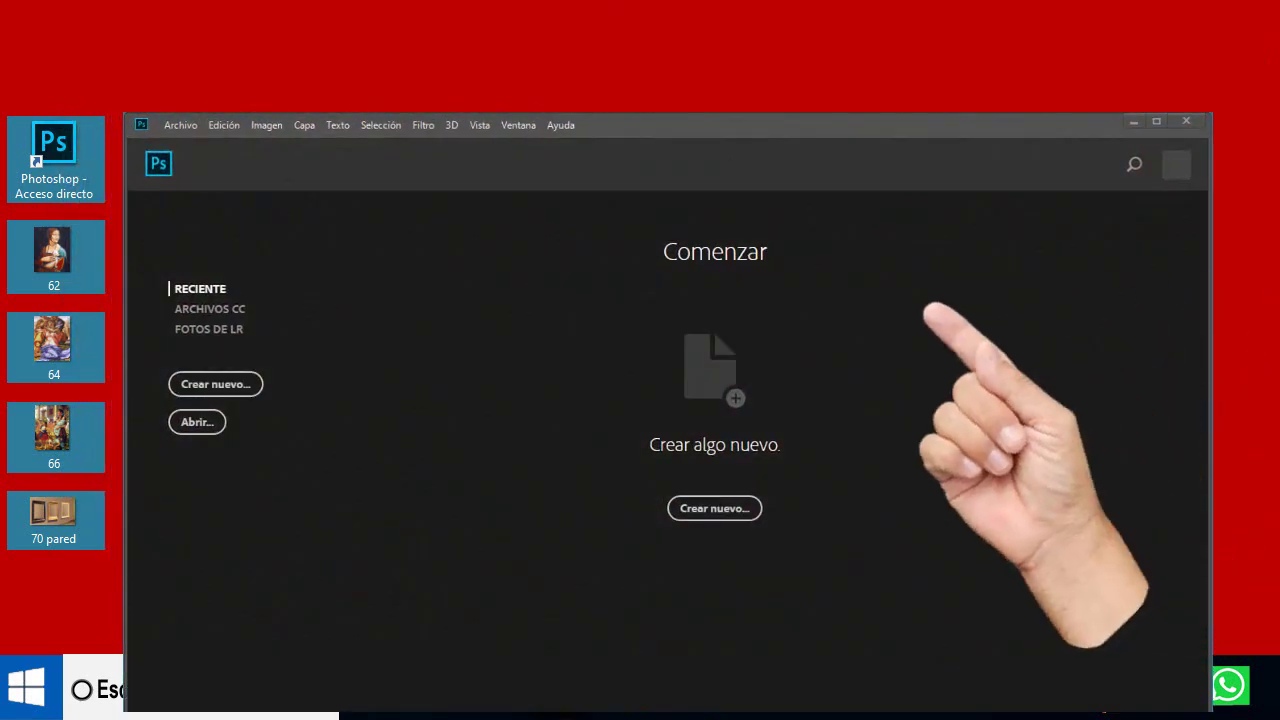
Open 62, 64, 66 and 70 pared together from the Escritore folder.
left_click(197, 422)
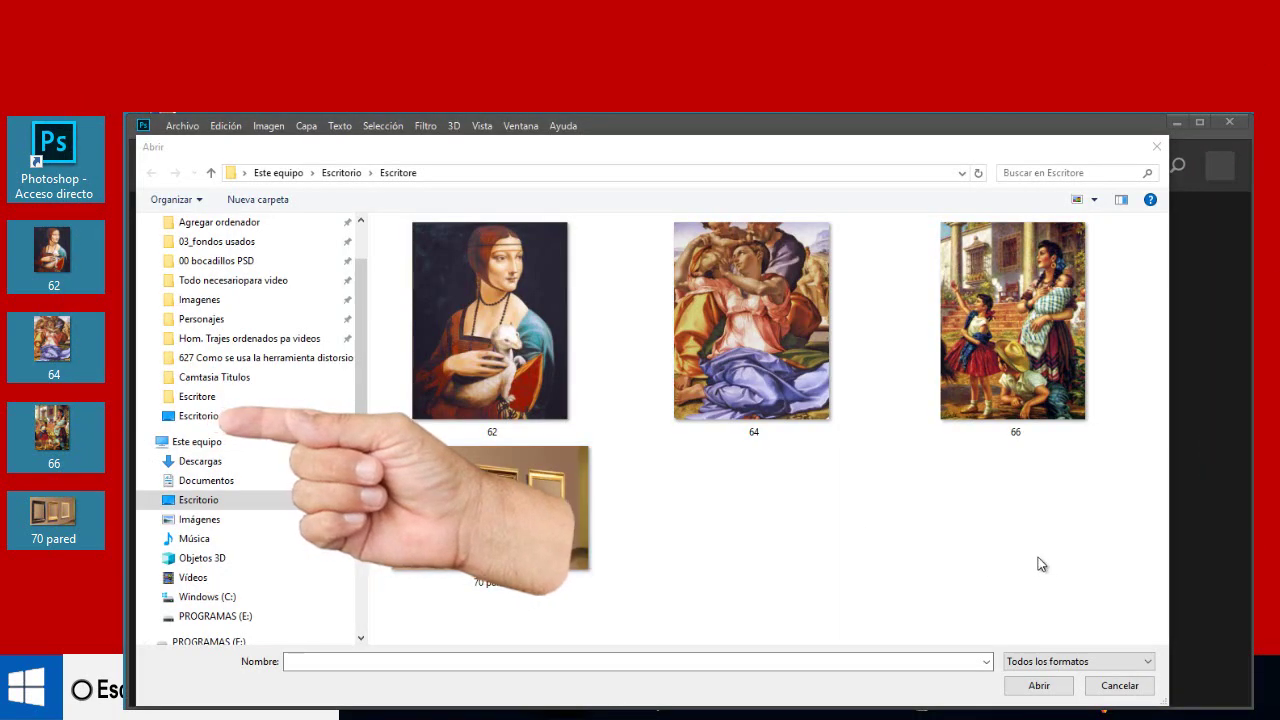
left_click_drag(1040, 563, 498, 318)
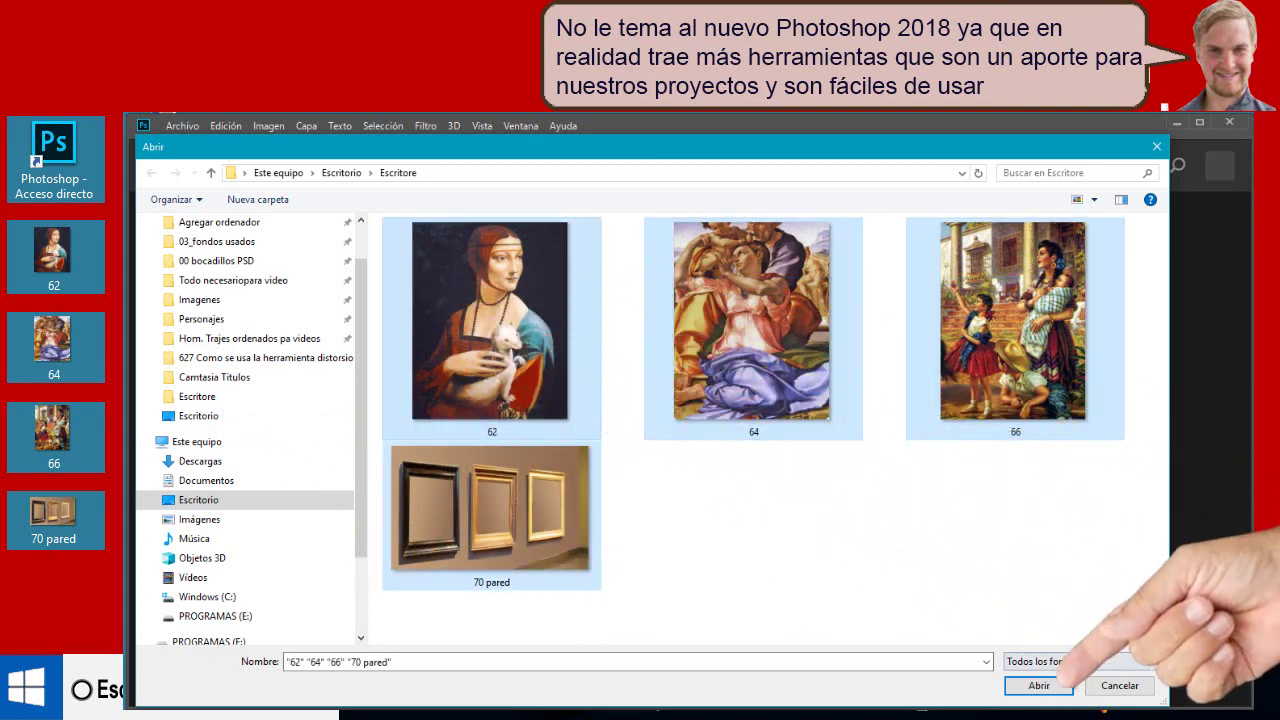
left_click(1046, 686)
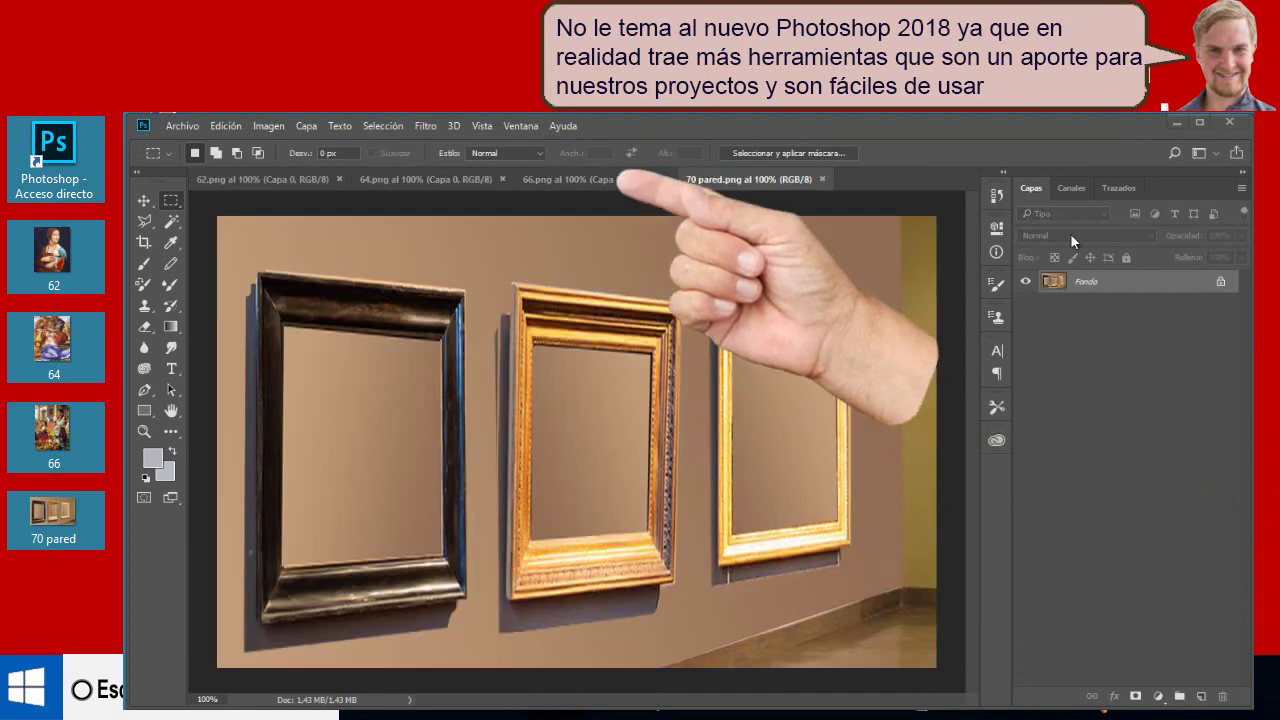
left_click(614, 181)
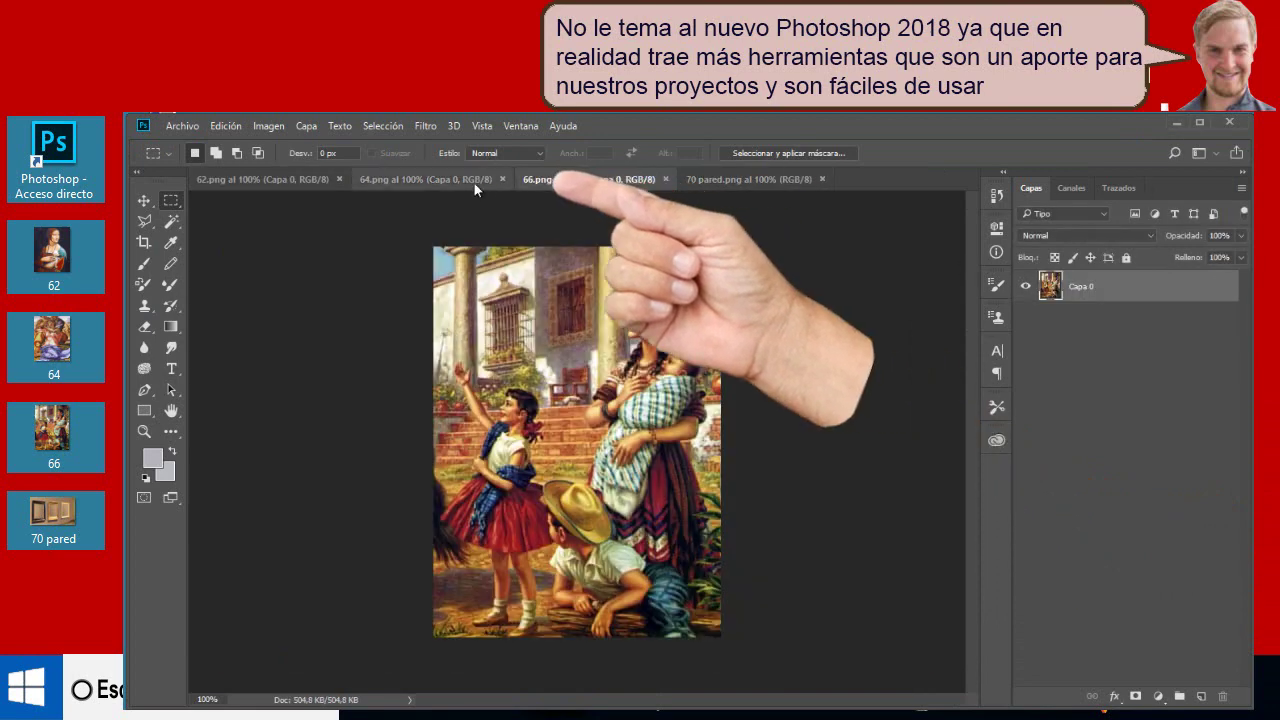
left_click(397, 180)
left_click(282, 179)
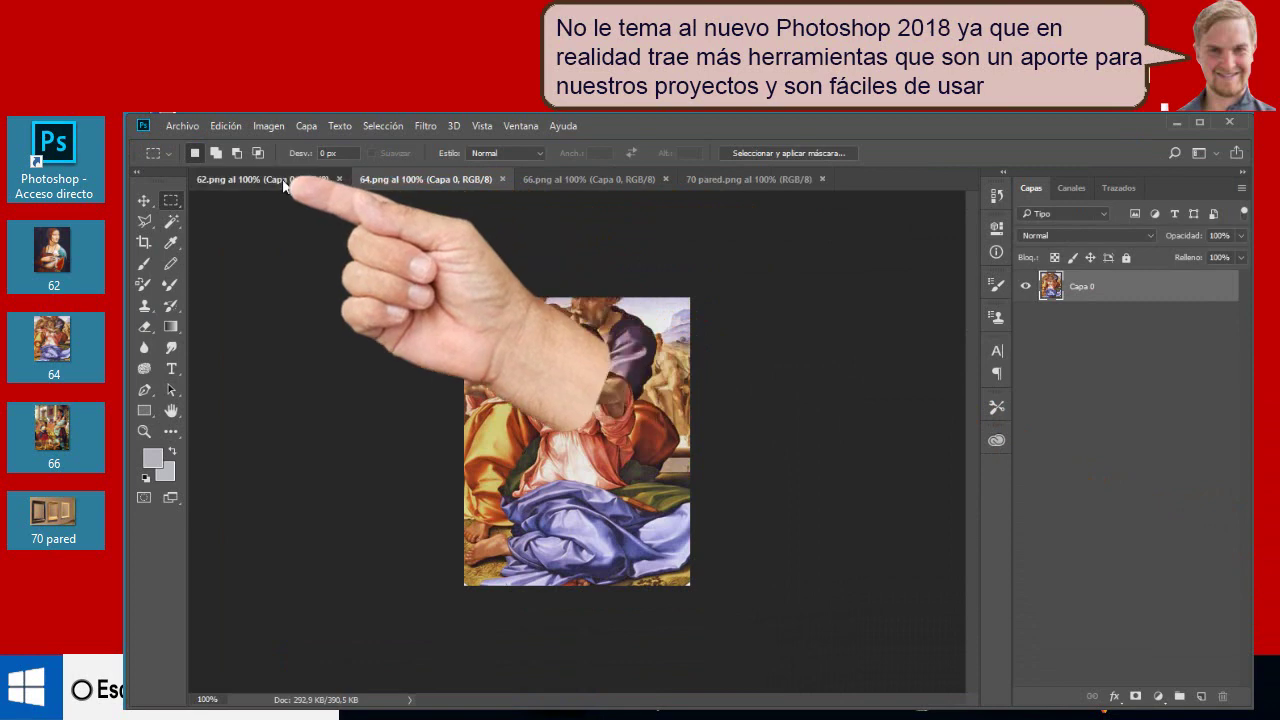
left_click(747, 177)
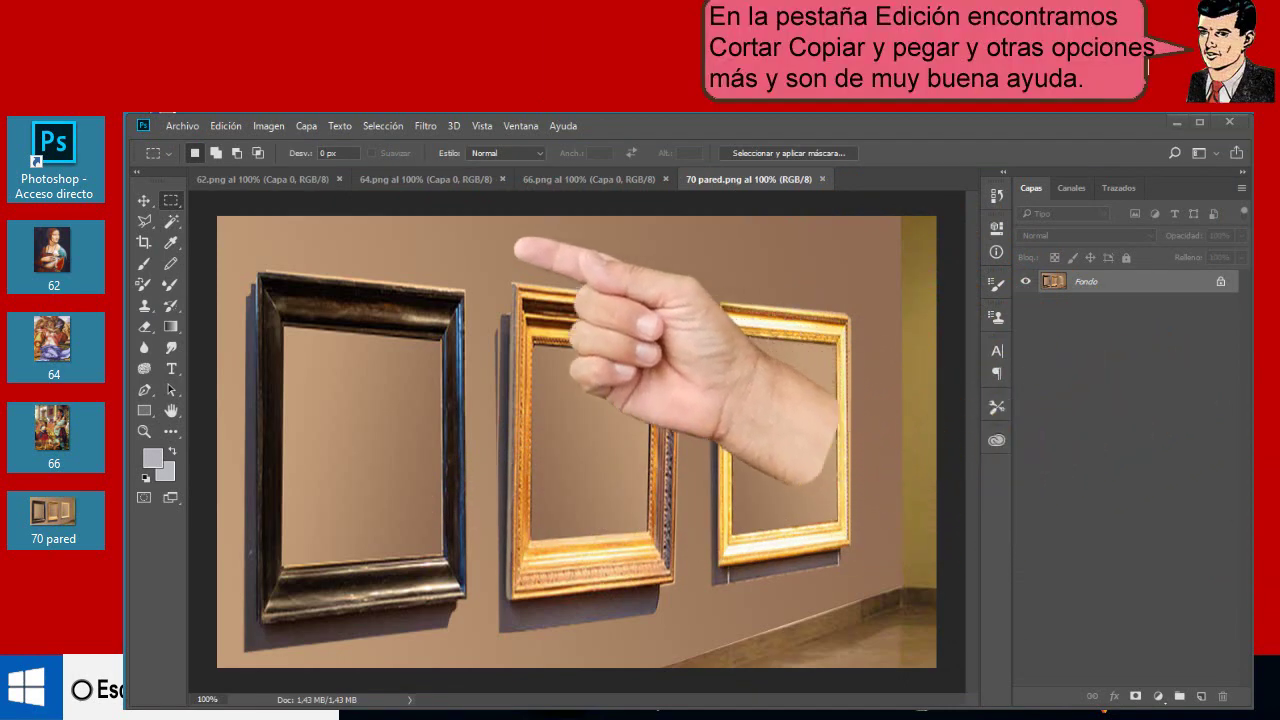
Copy the entire 62 portrait and switch back to the 70 pared wall photo.
left_click(262, 175)
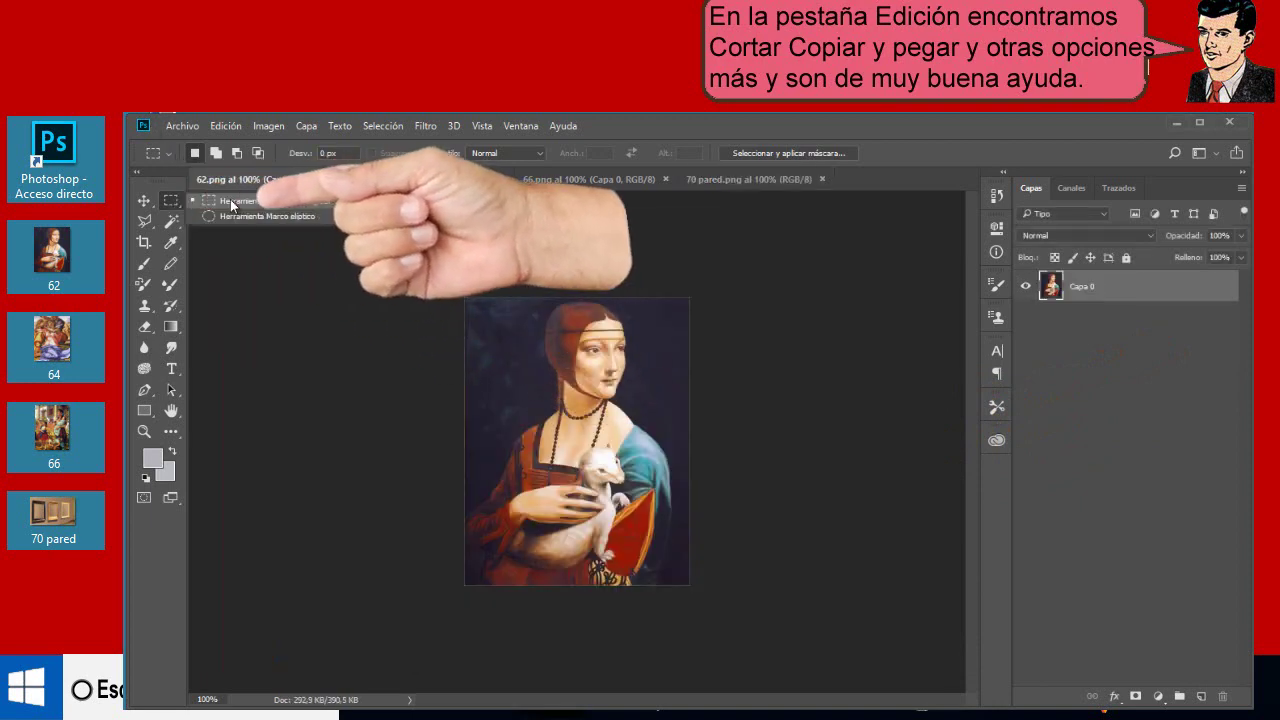
left_click_drag(461, 296, 689, 584)
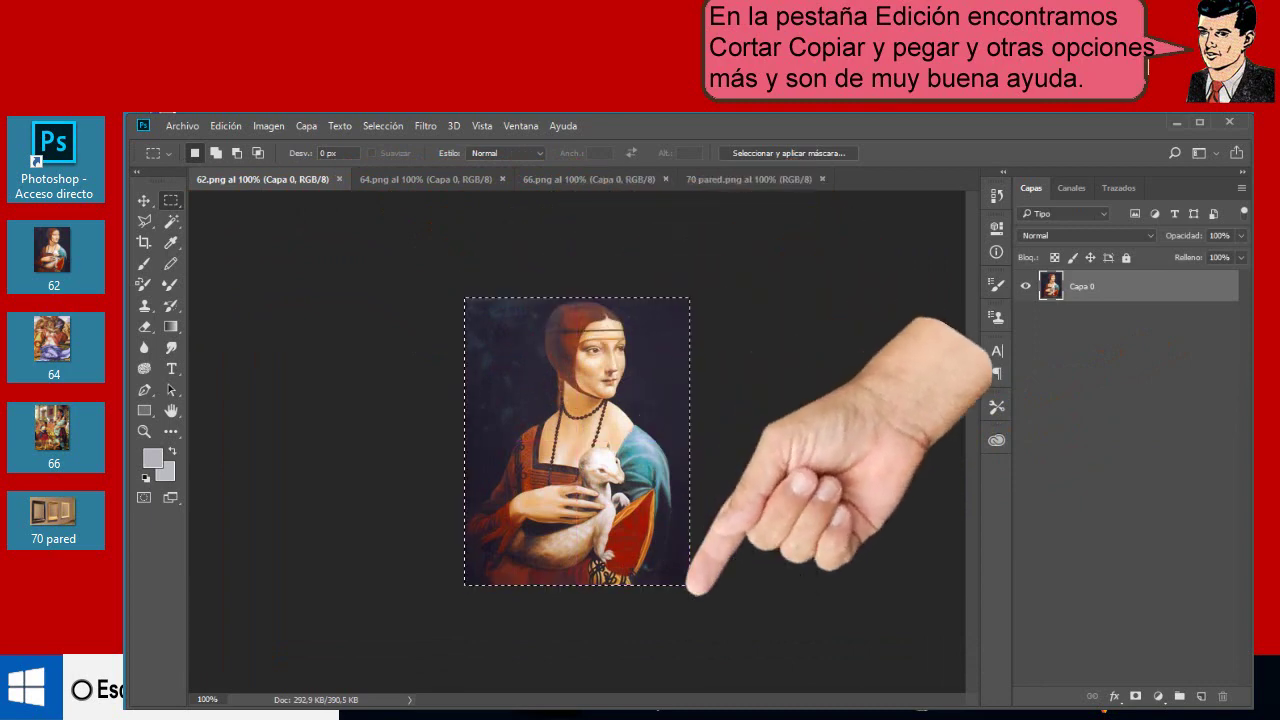
left_click(227, 126)
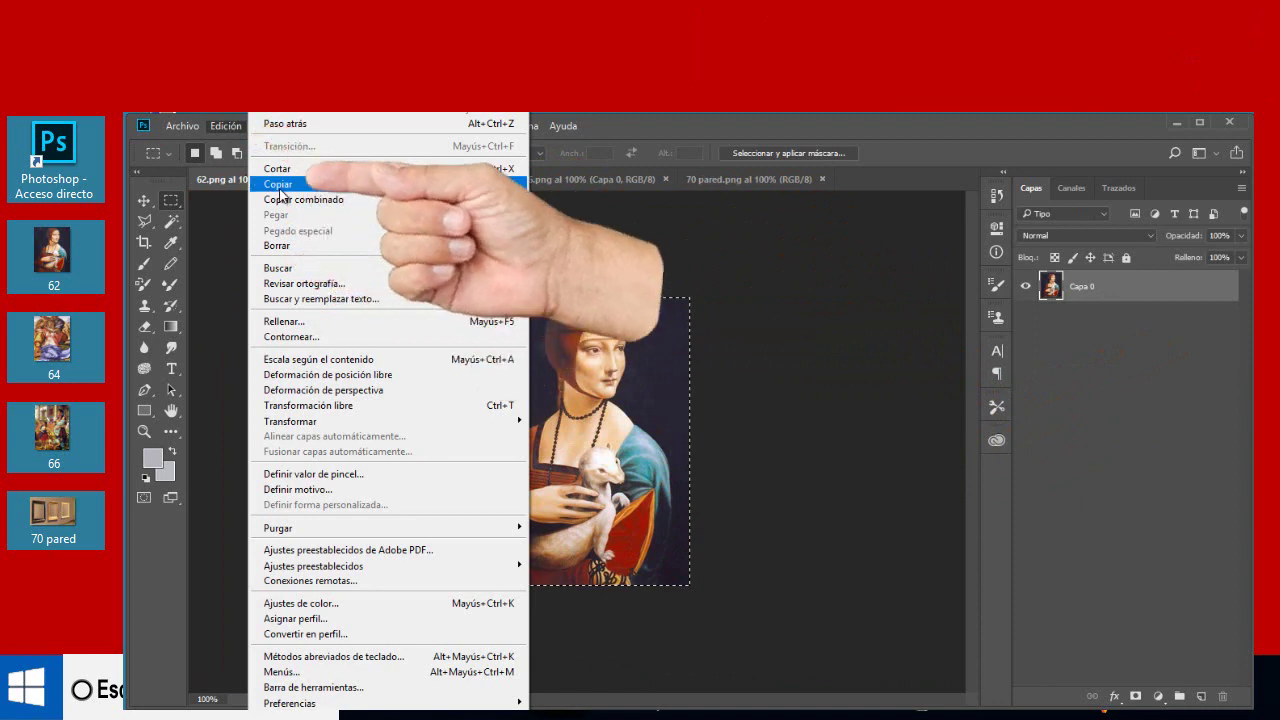
left_click(279, 186)
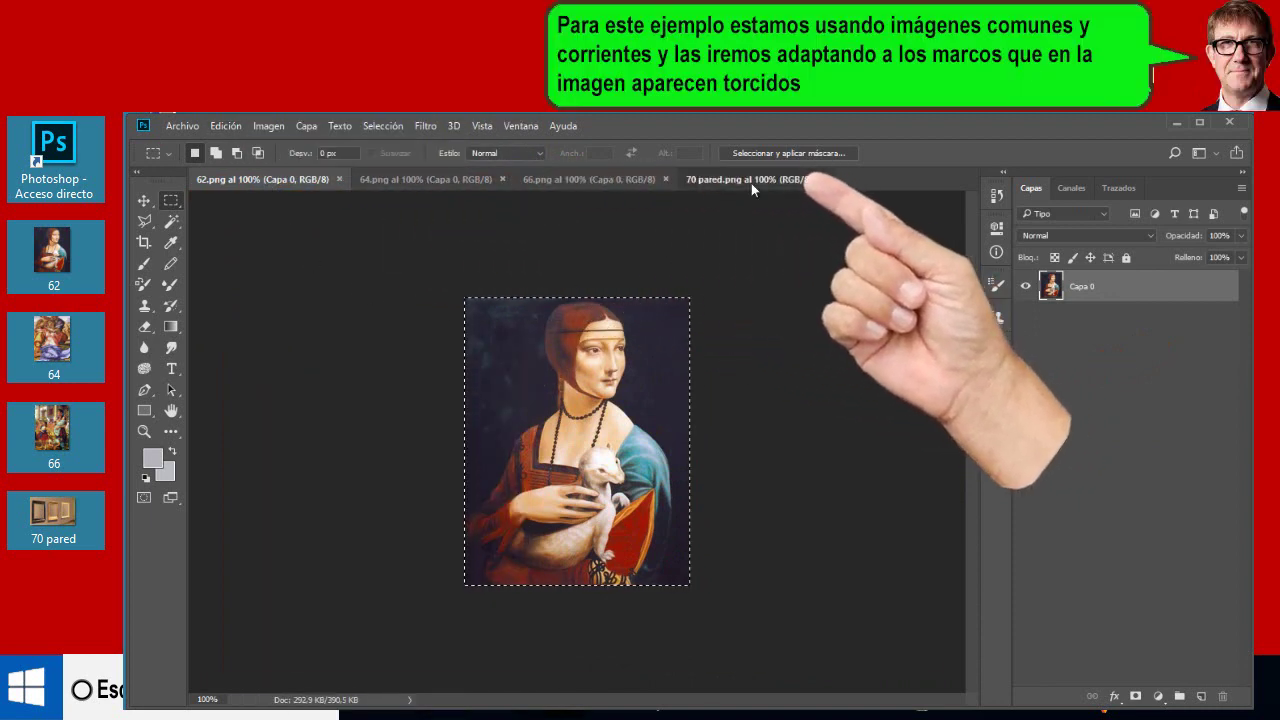
left_click(751, 181)
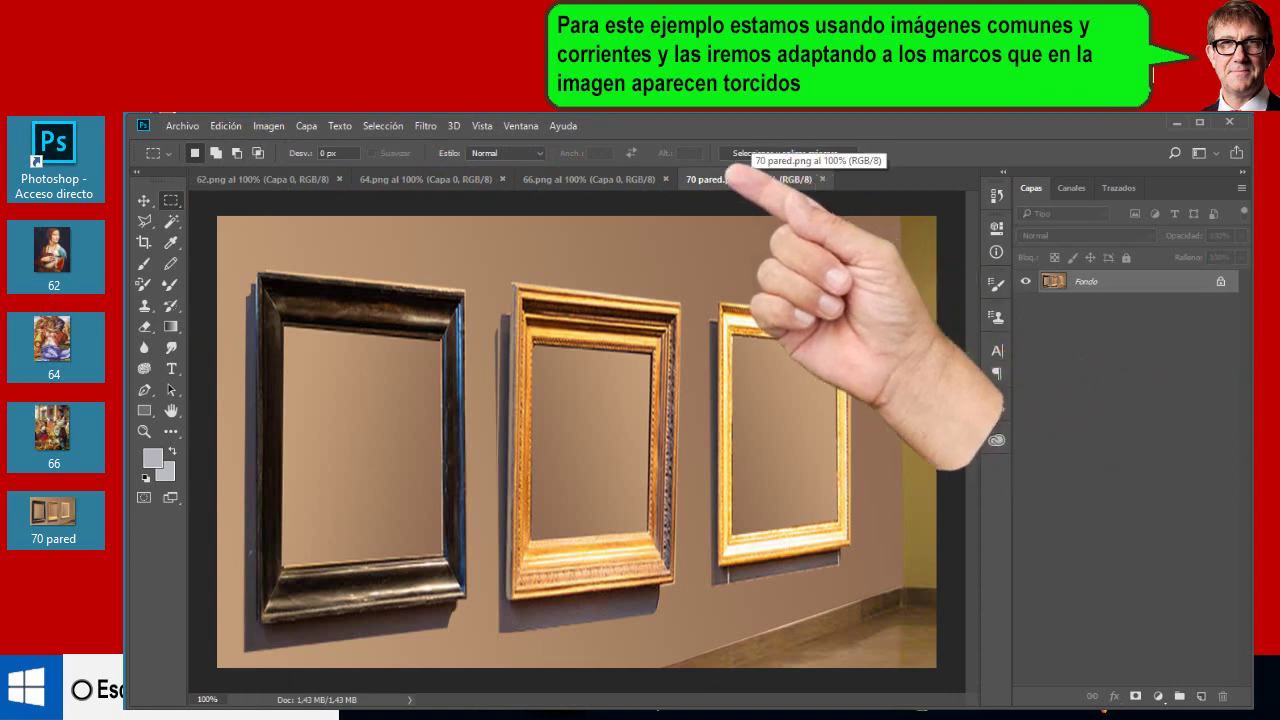
Paste the 62 portrait as layer Capa 1 and move it over the left dark frame.
left_click(219, 126)
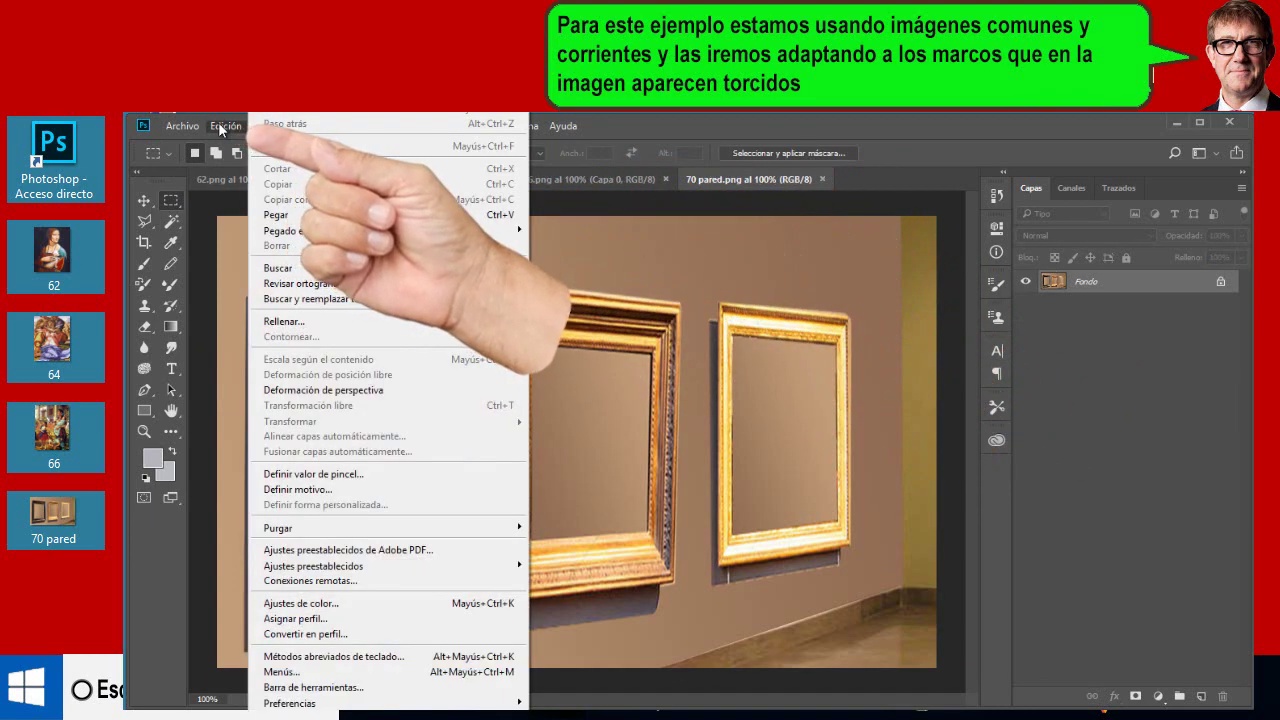
left_click(278, 216)
left_click(143, 199)
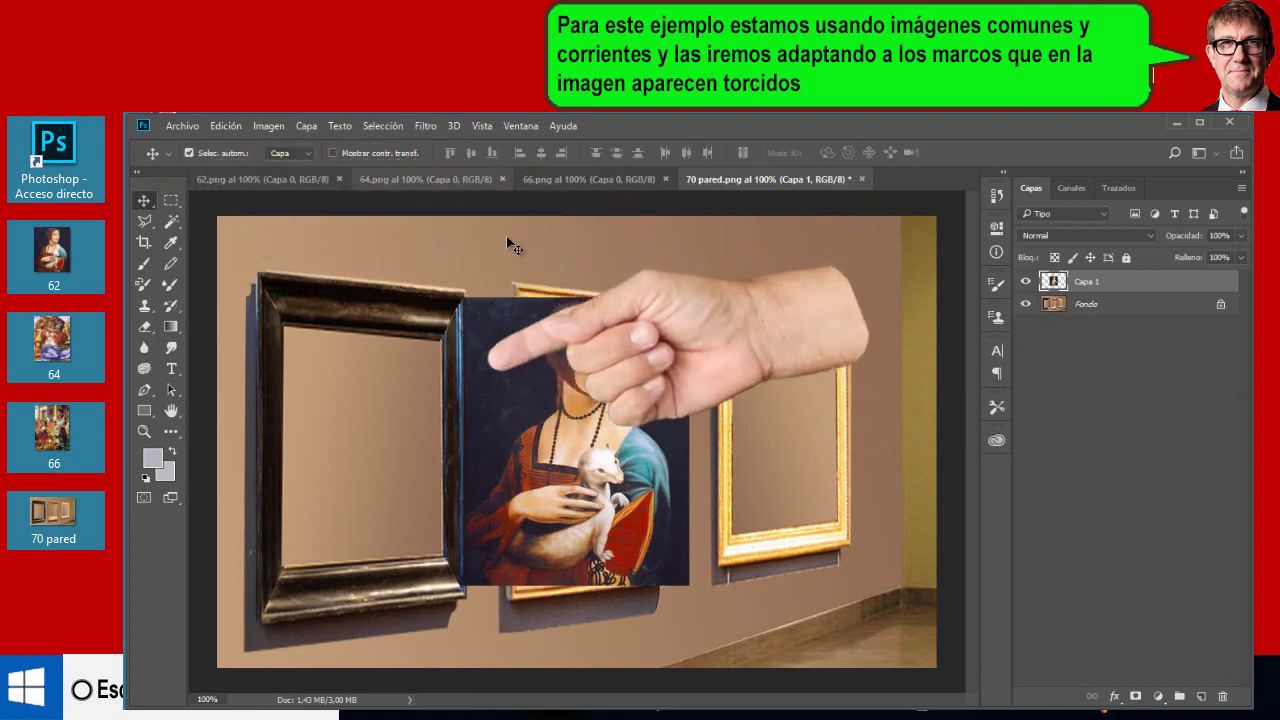
mouse_move(601, 441)
left_mouse_down()
mouse_move(453, 413)
mouse_move(425, 425)
left_mouse_up()
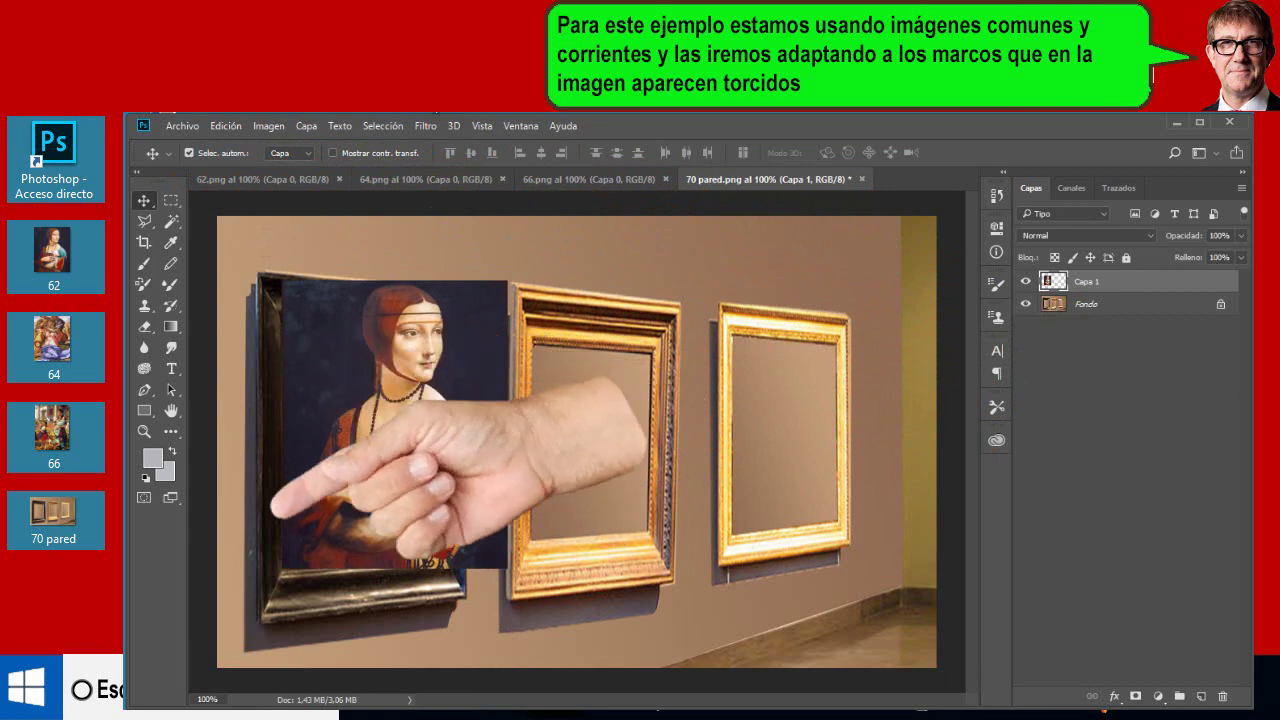
left_click(221, 124)
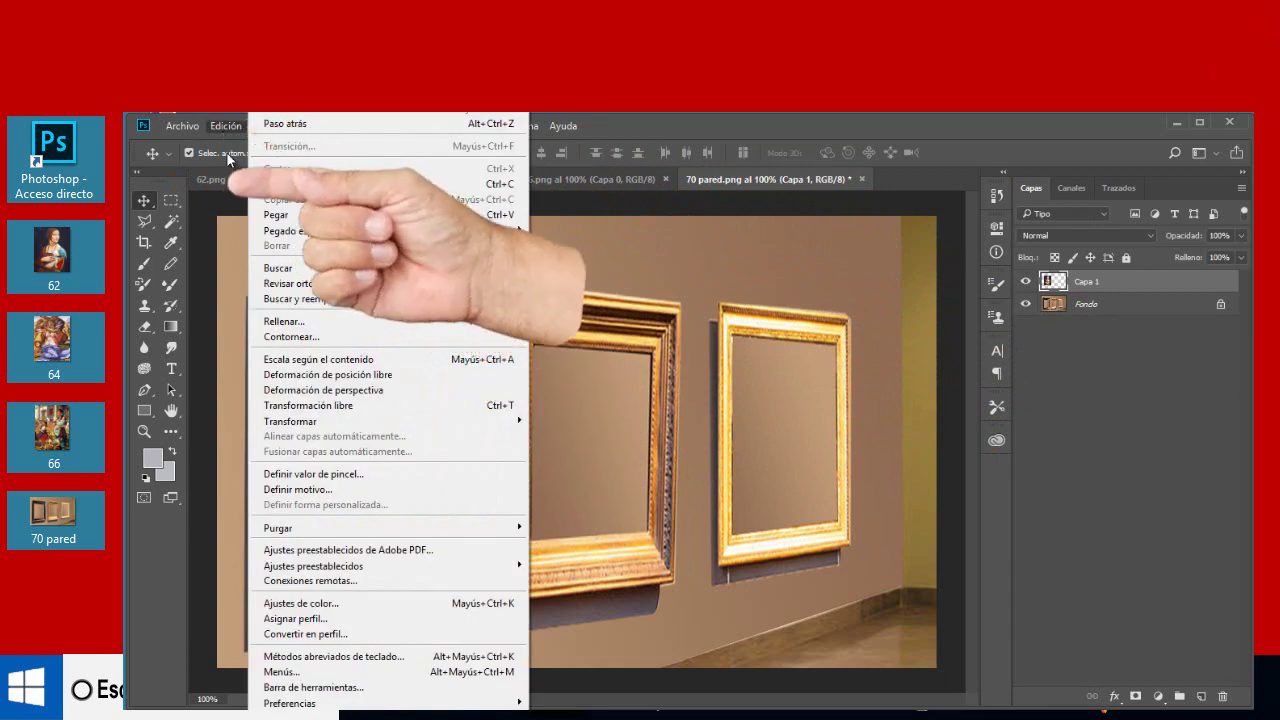
mouse_move(290, 421)
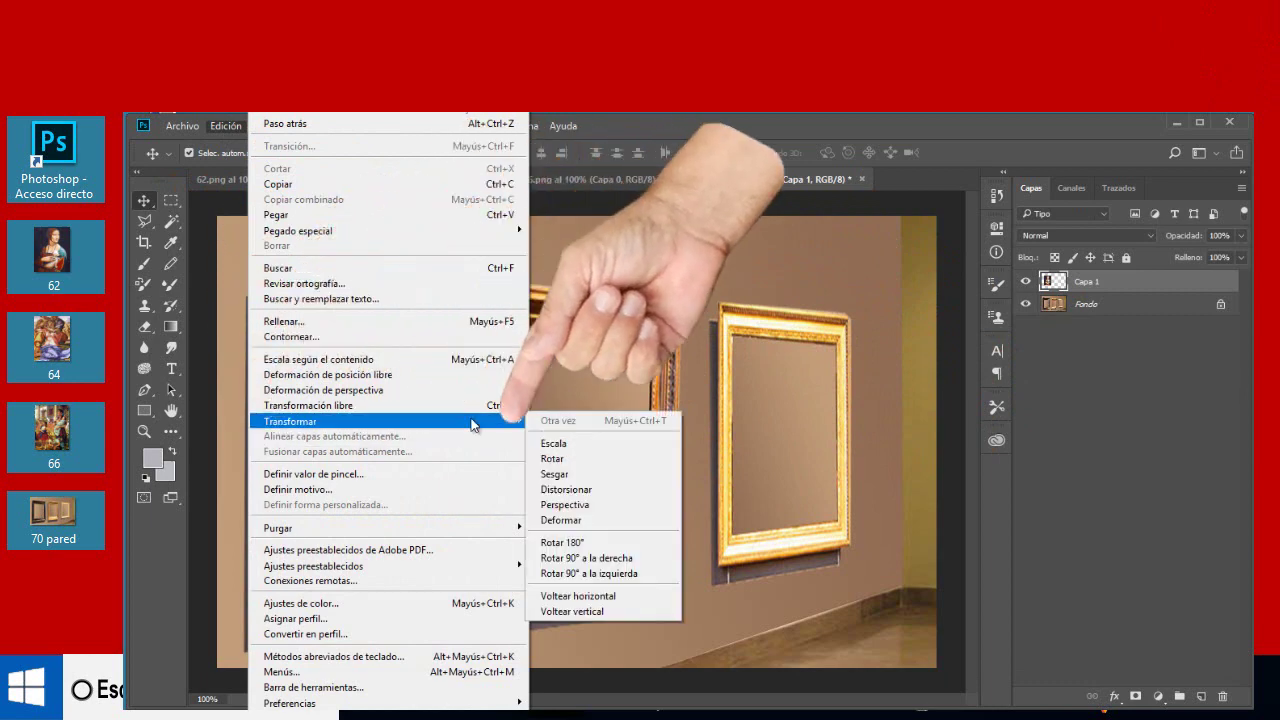
Distort Capa 1's right corners onto the tilted left frame and apply the distortion.
left_click(559, 490)
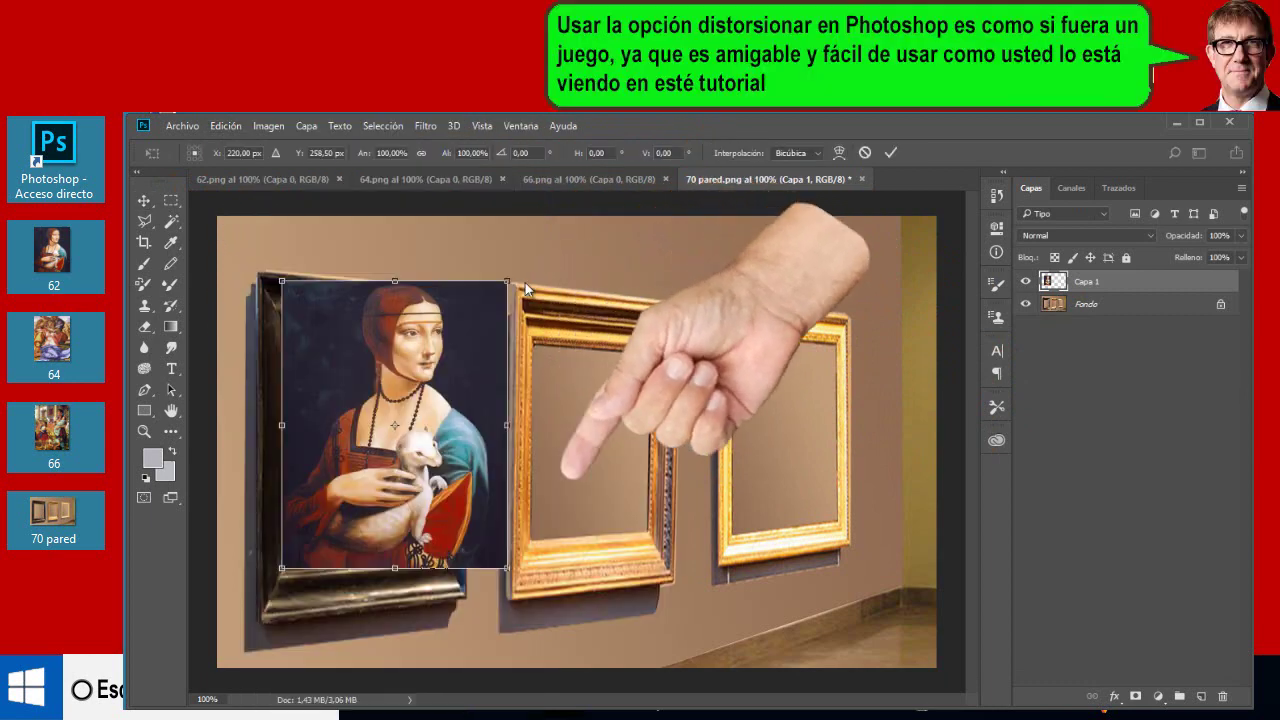
mouse_move(506, 281)
left_mouse_down()
mouse_move(457, 331)
mouse_move(440, 323)
left_mouse_up()
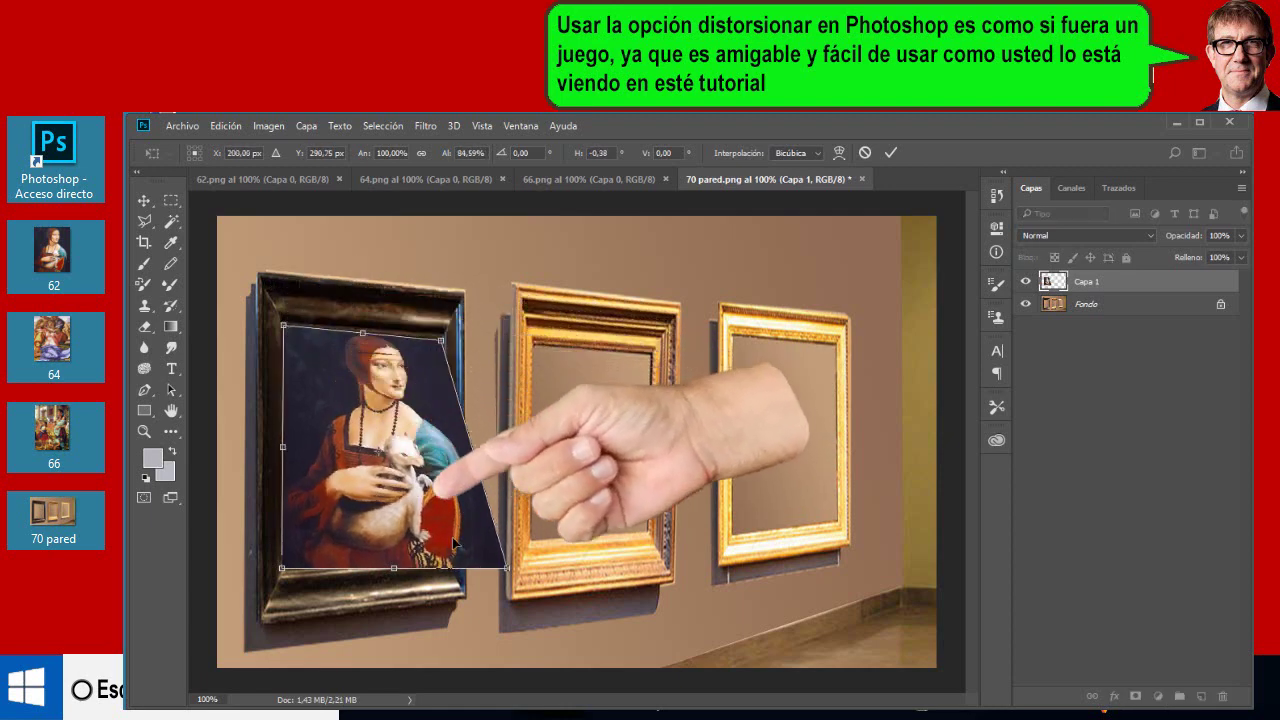
left_click_drag(506, 567, 443, 557)
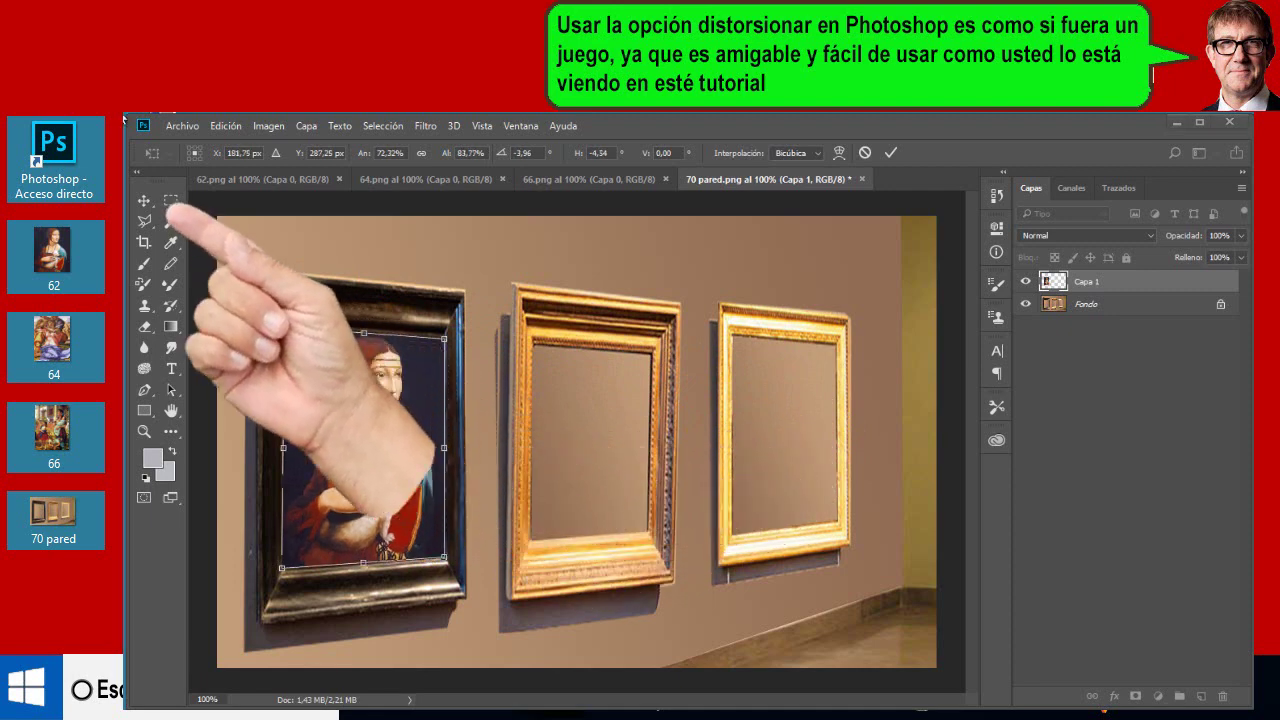
left_click(170, 205)
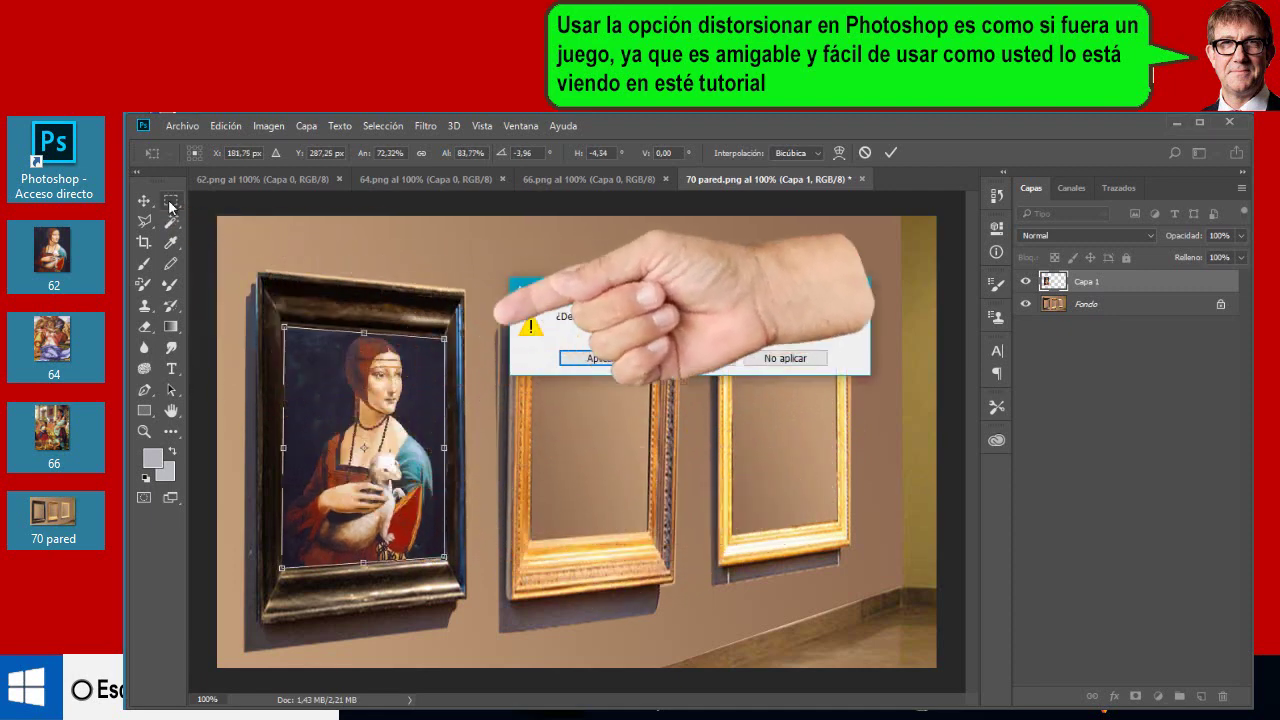
left_click(600, 358)
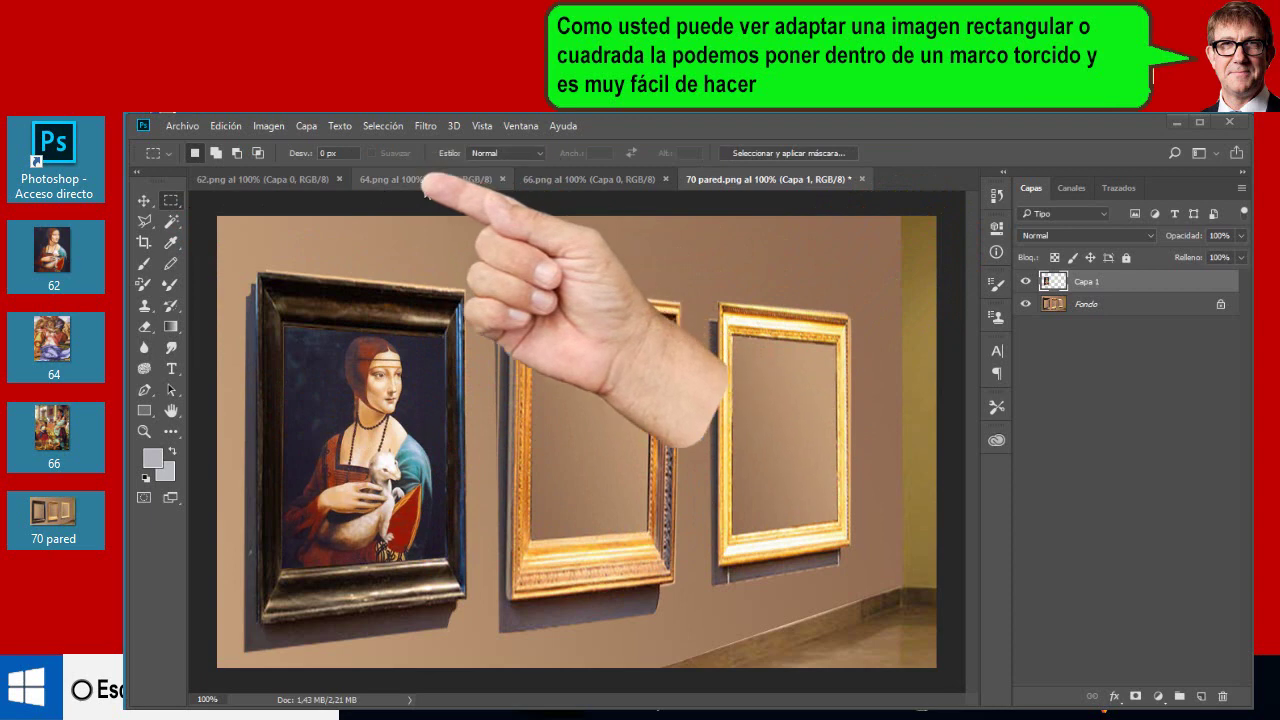
Copy the entire 64 painting and switch back to the 70 pared photo.
left_click(423, 184)
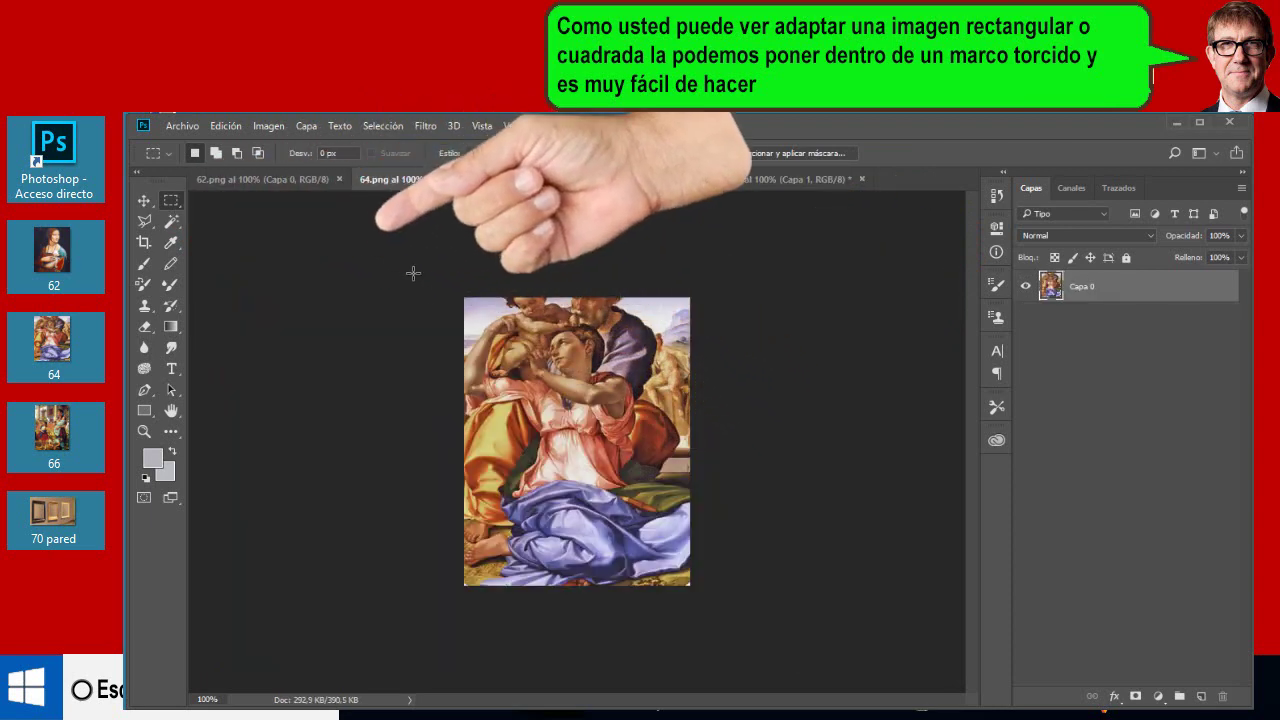
left_click_drag(463, 297, 690, 586)
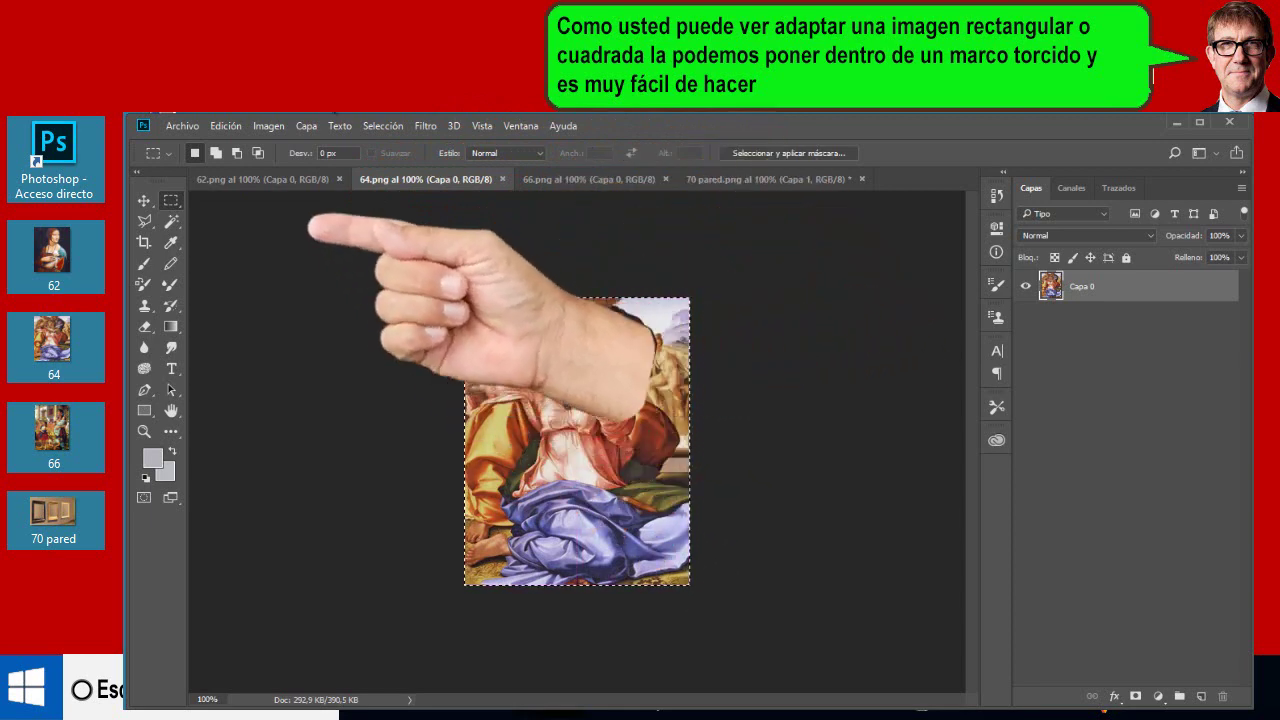
left_click(221, 127)
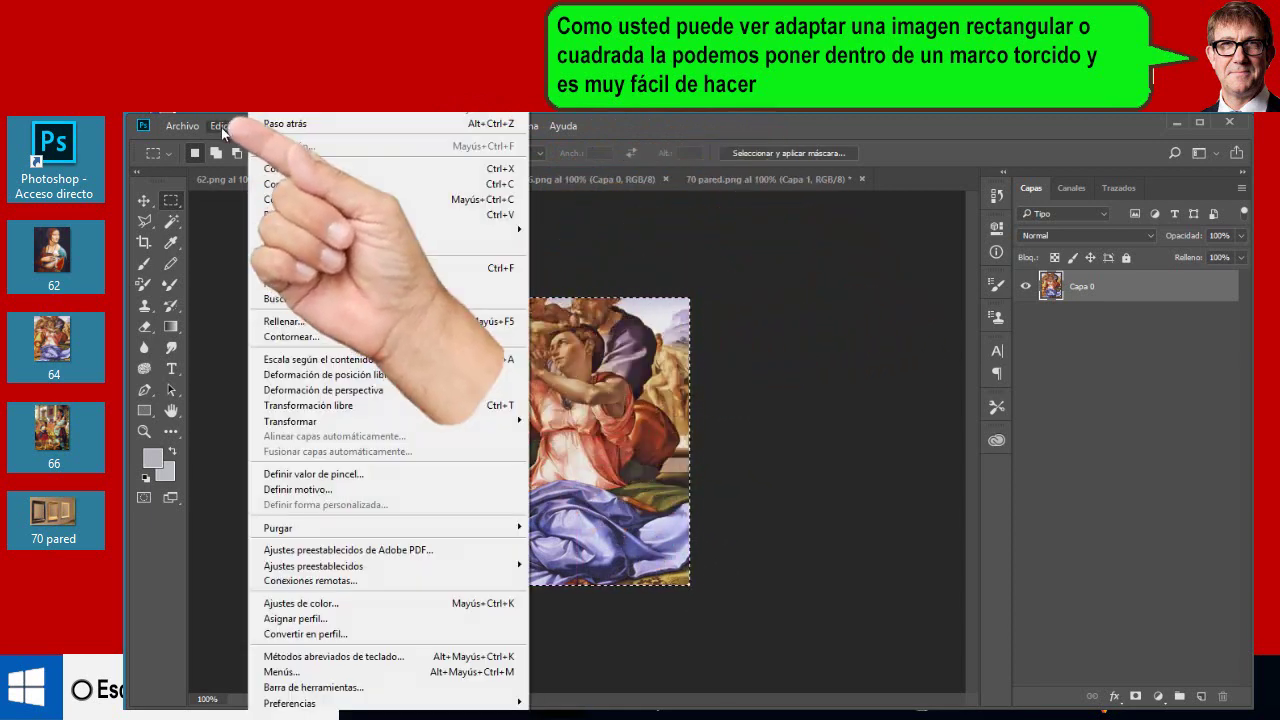
left_click(264, 187)
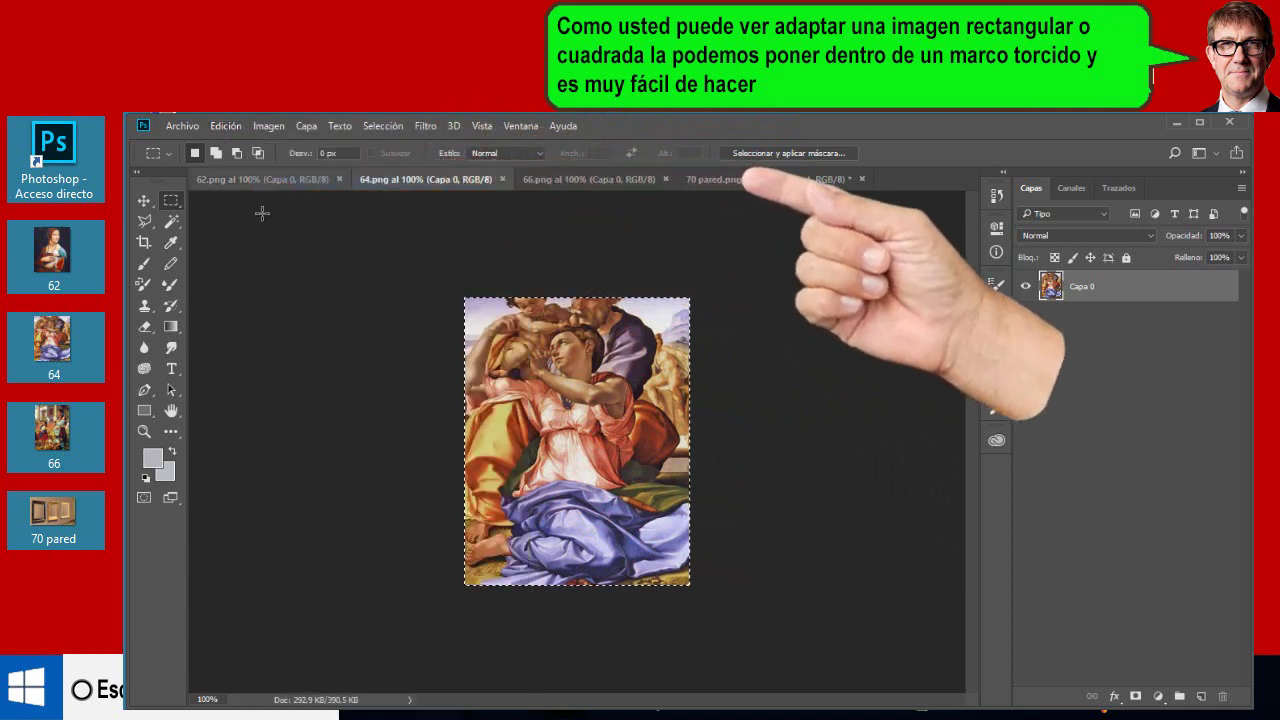
left_click(788, 181)
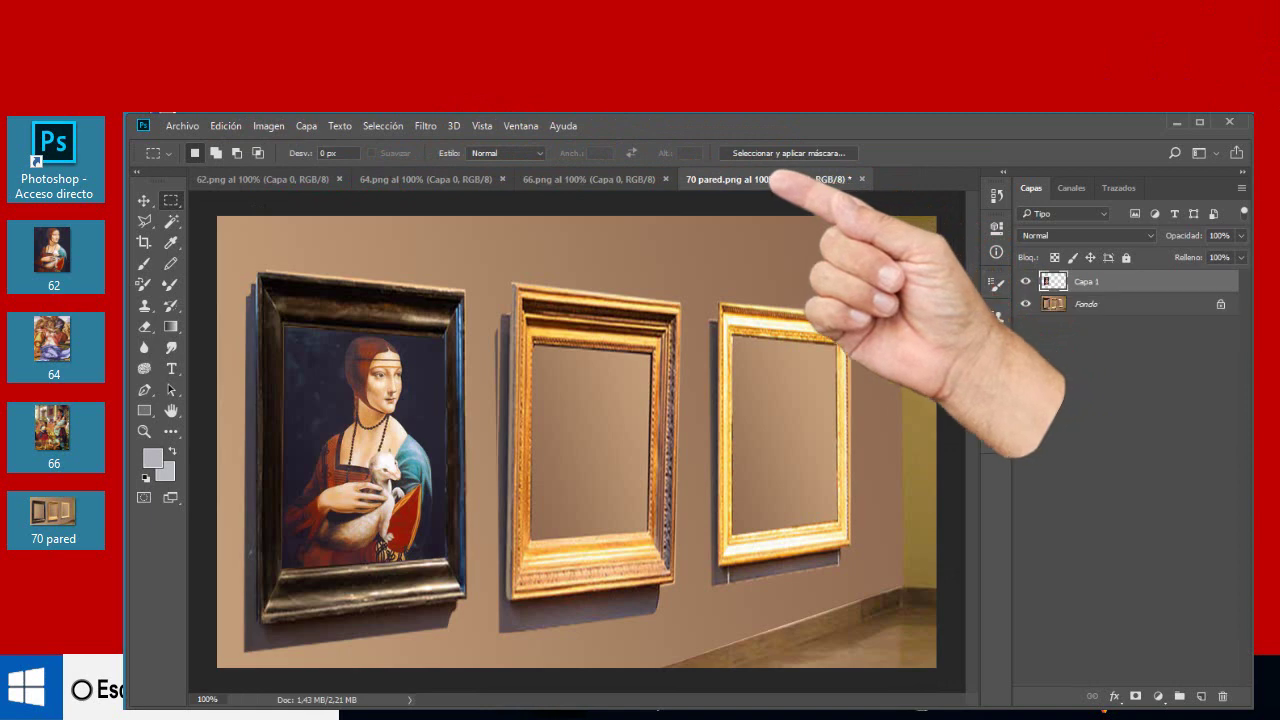
Paste the 64 painting as layer Capa 2 and move it onto the middle gold frame.
left_click(222, 127)
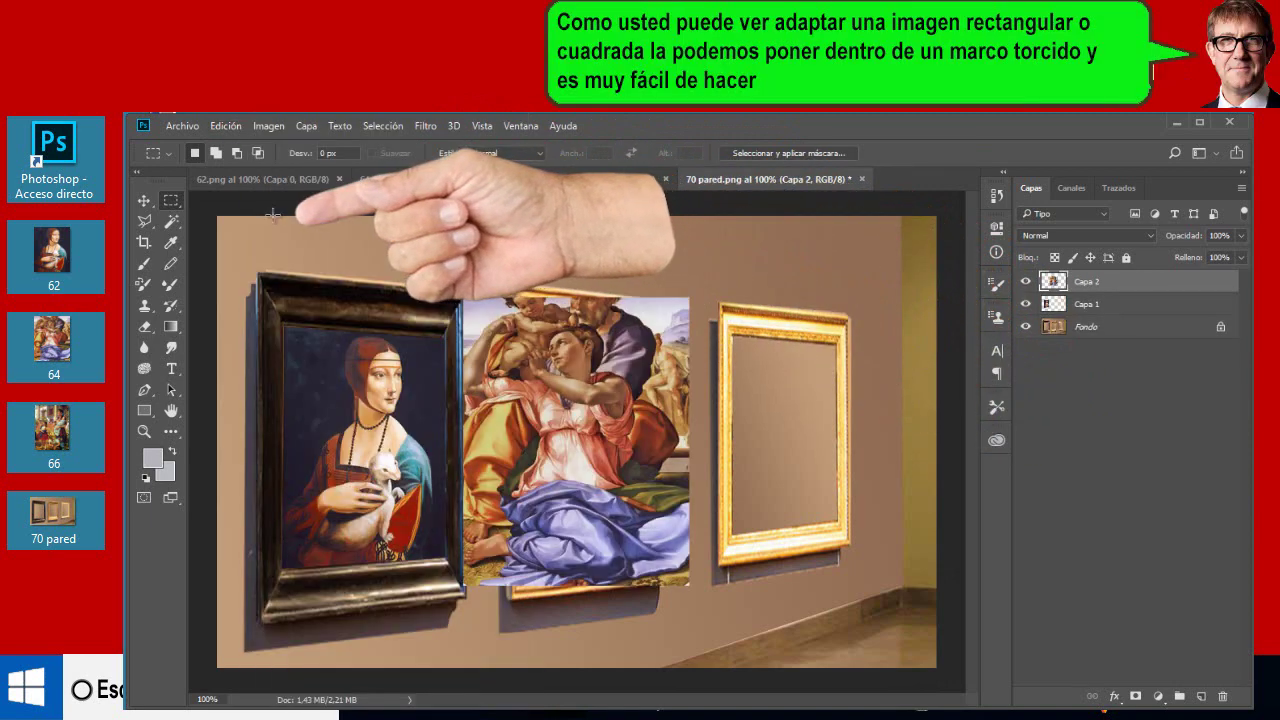
left_click(144, 200)
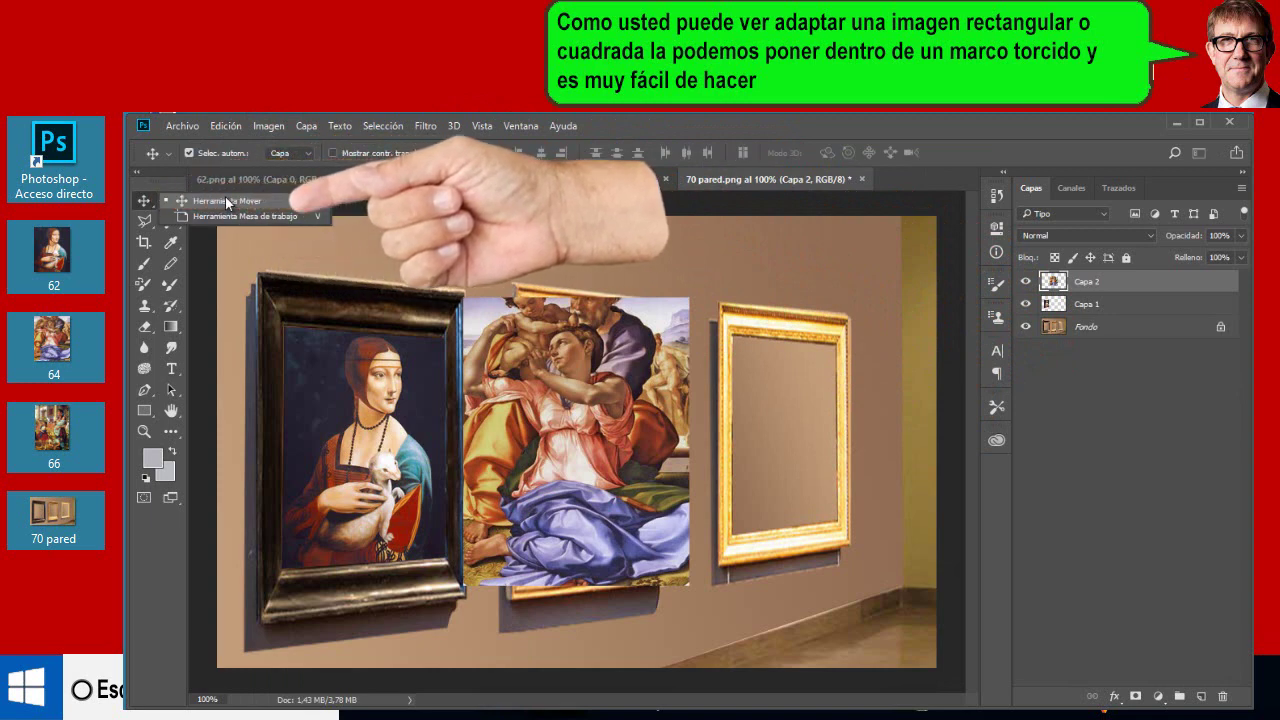
left_click(225, 200)
left_click_drag(568, 408, 636, 363)
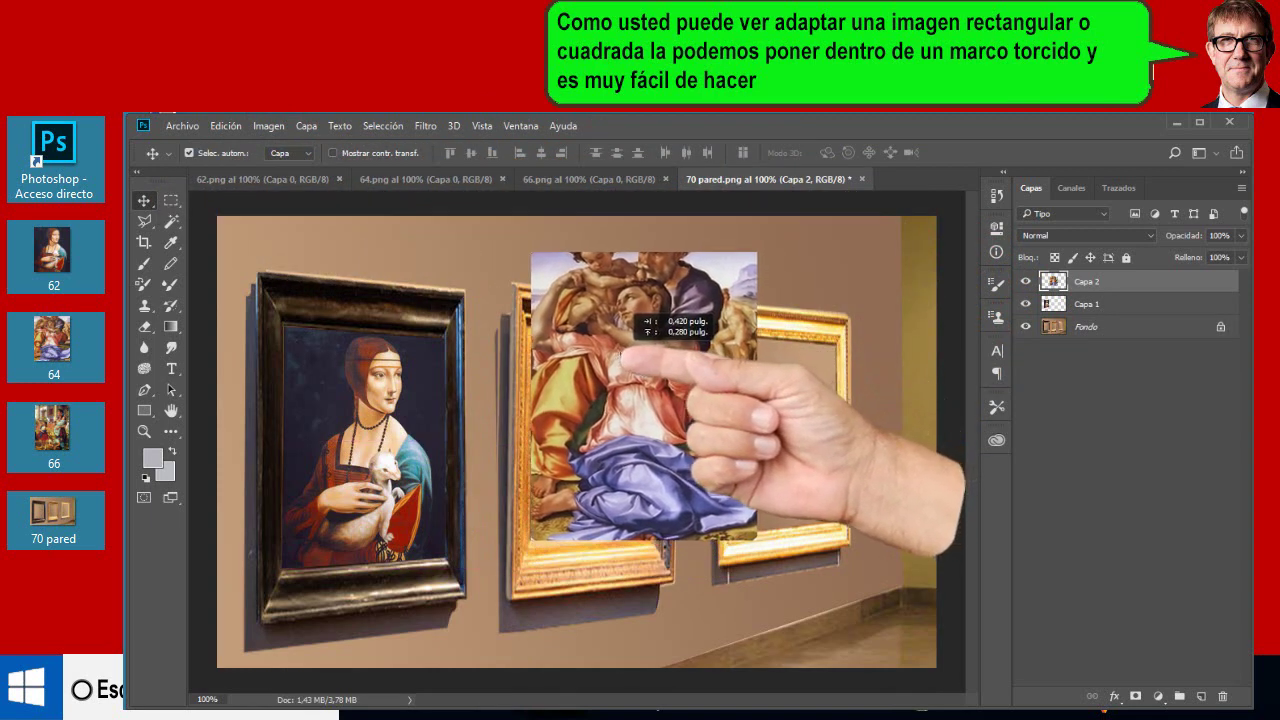
left_click(222, 127)
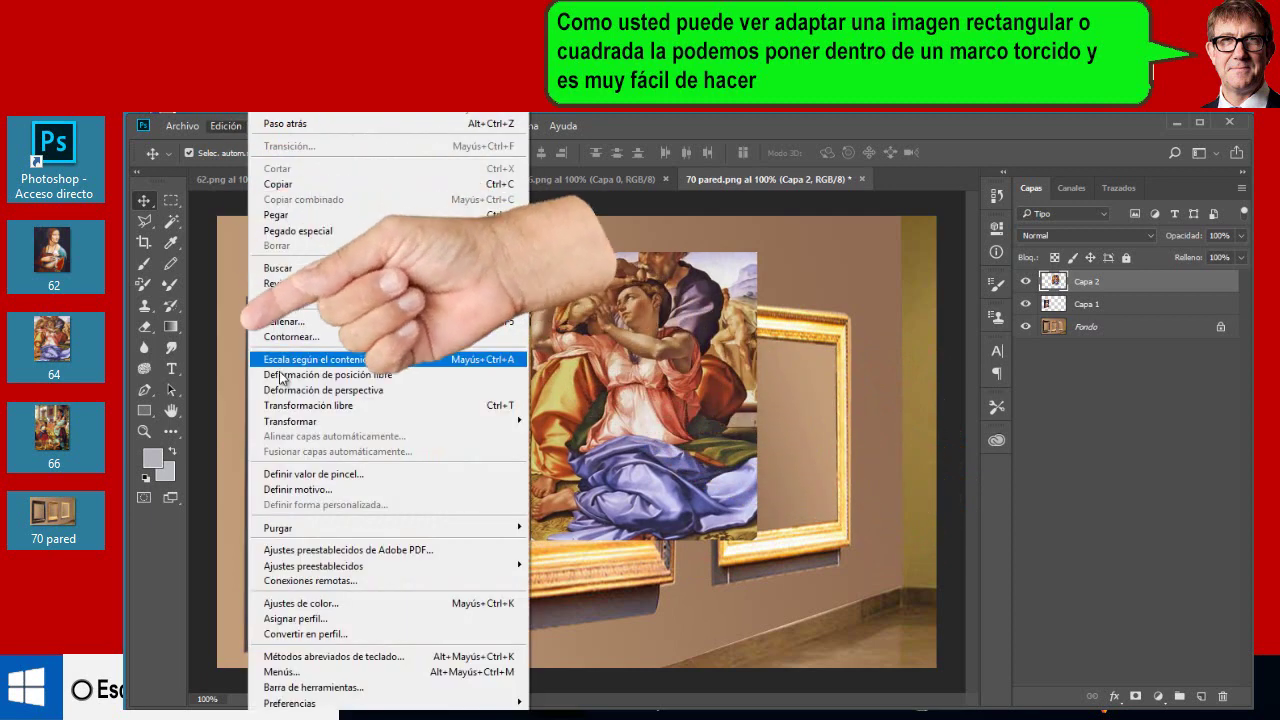
mouse_move(388, 421)
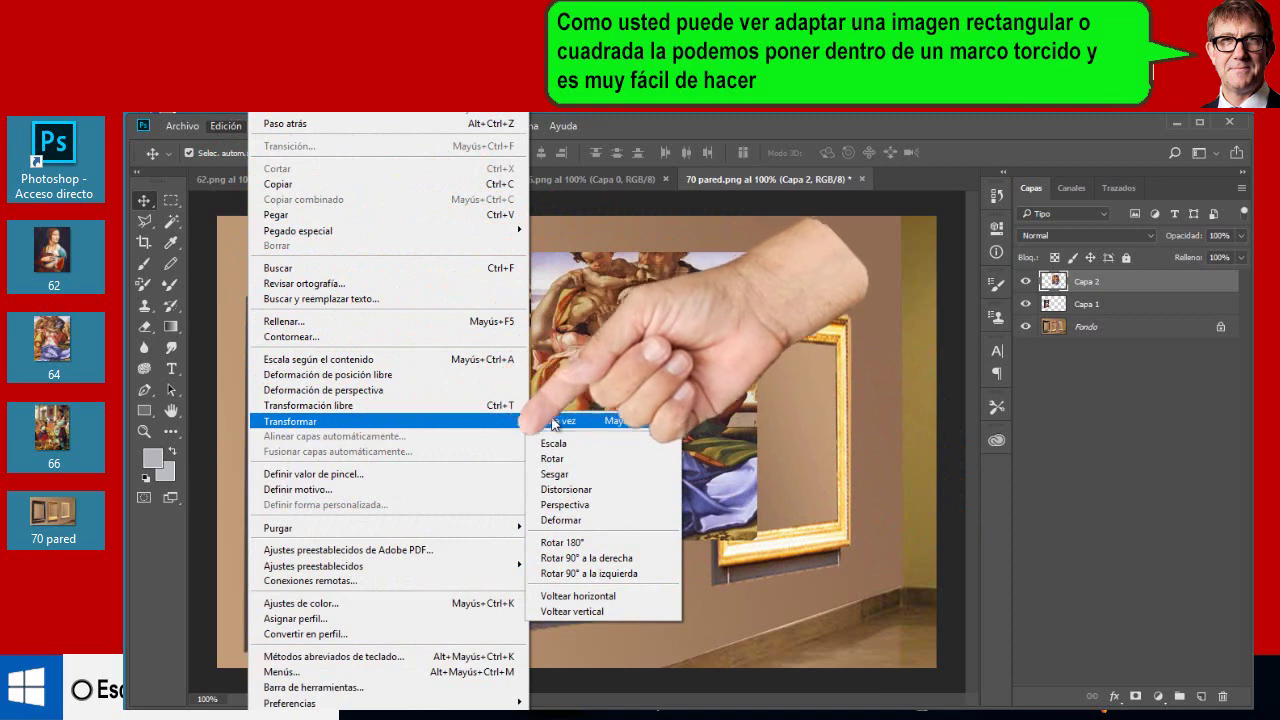
Distort Capa 2's top-left, top-right and bottom-right corners onto the middle frame, then apply.
left_click(556, 492)
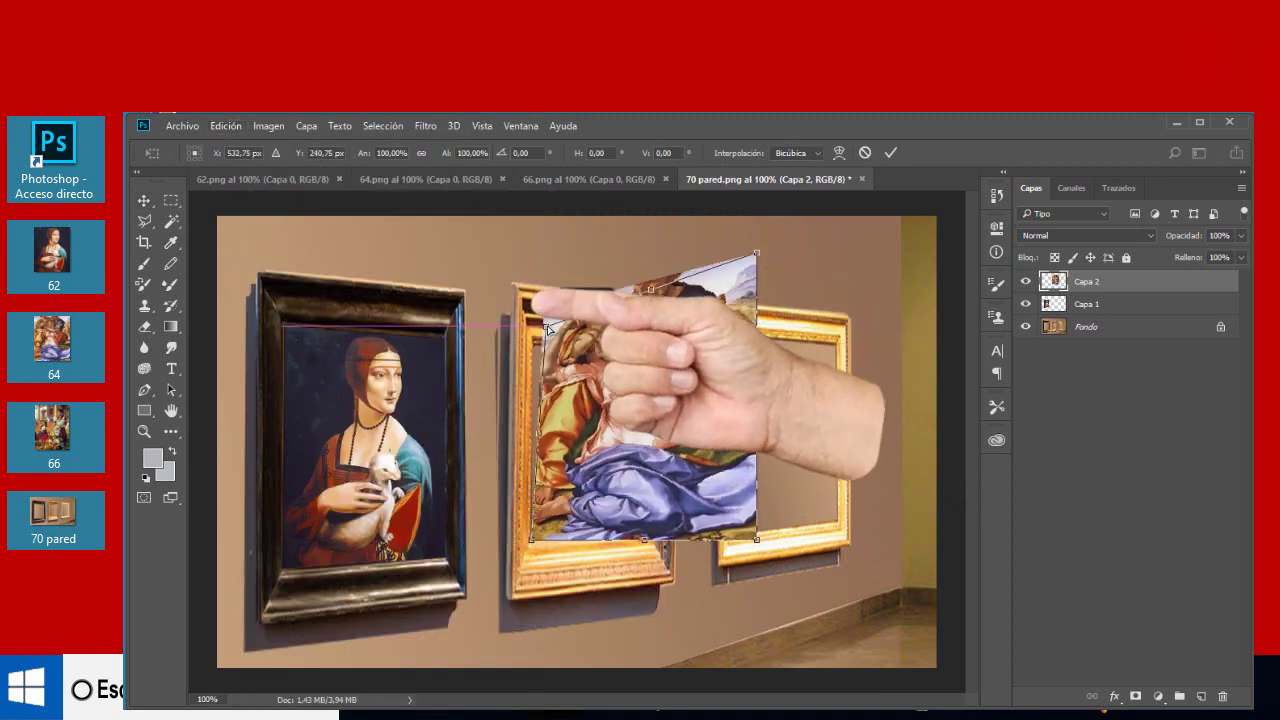
left_click_drag(531, 253, 531, 343)
left_click_drag(741, 268, 652, 355)
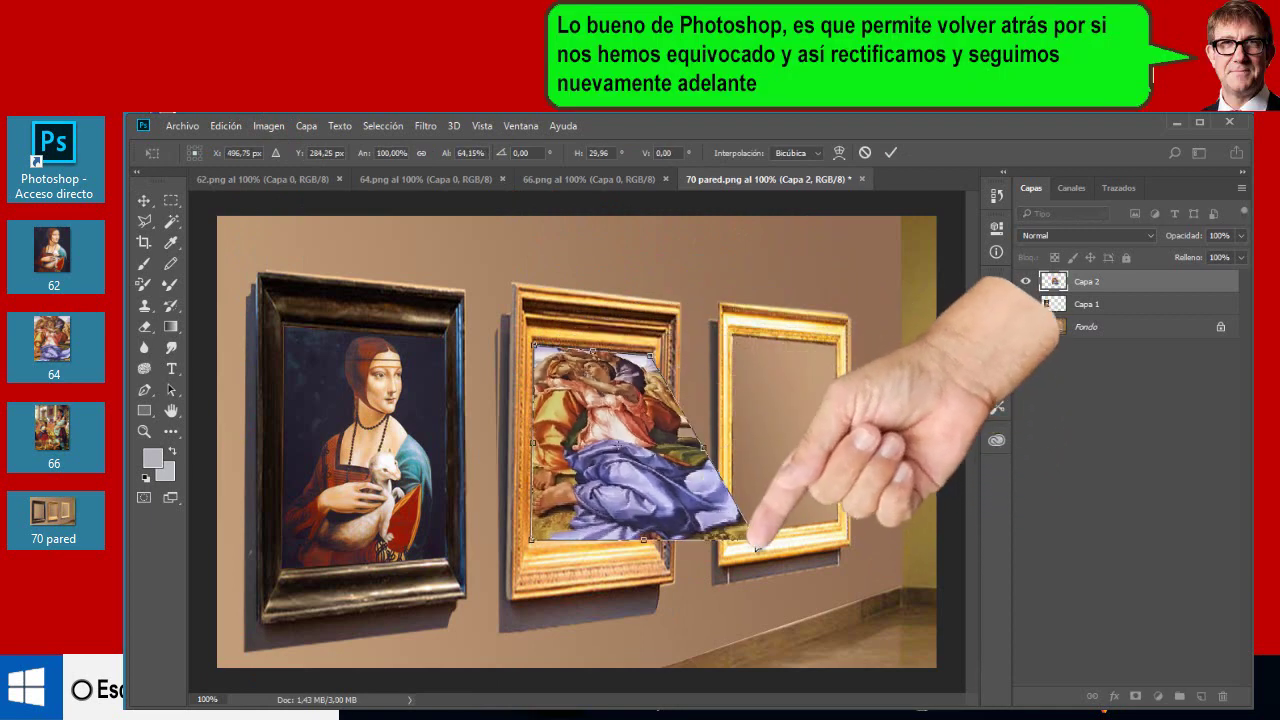
left_click_drag(757, 548, 648, 537)
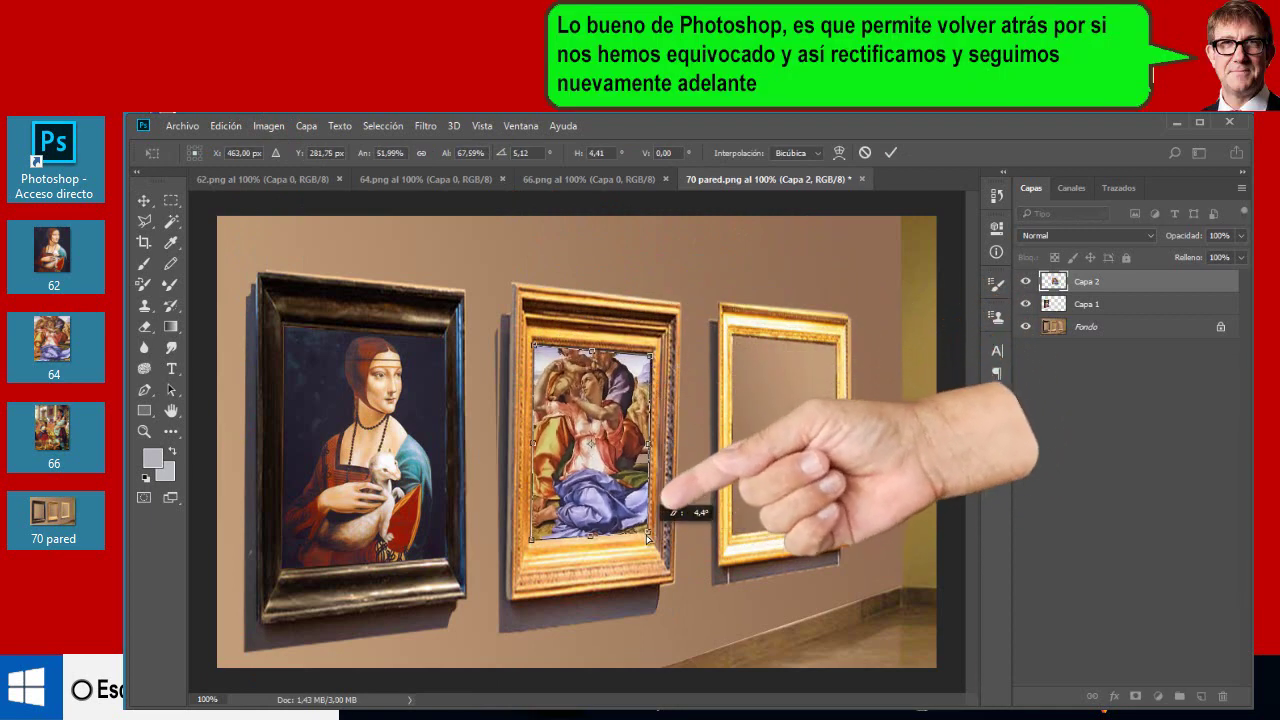
left_click_drag(648, 537, 648, 535)
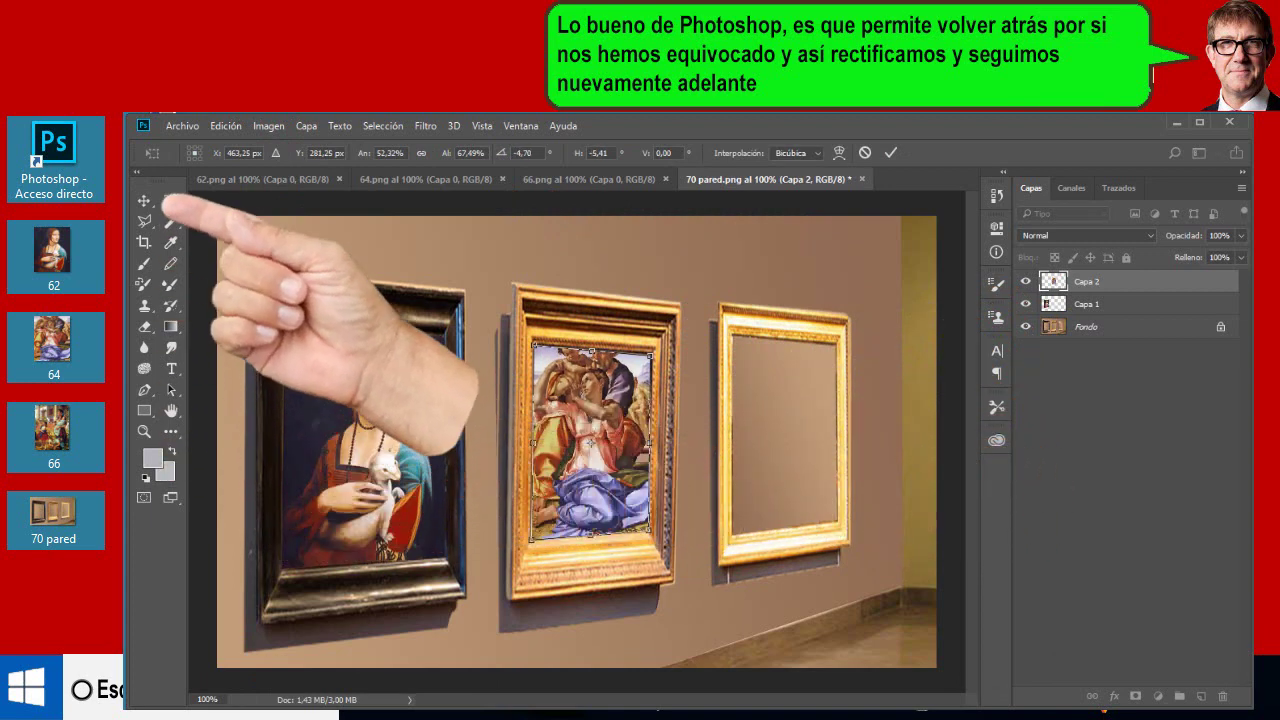
left_click(170, 200)
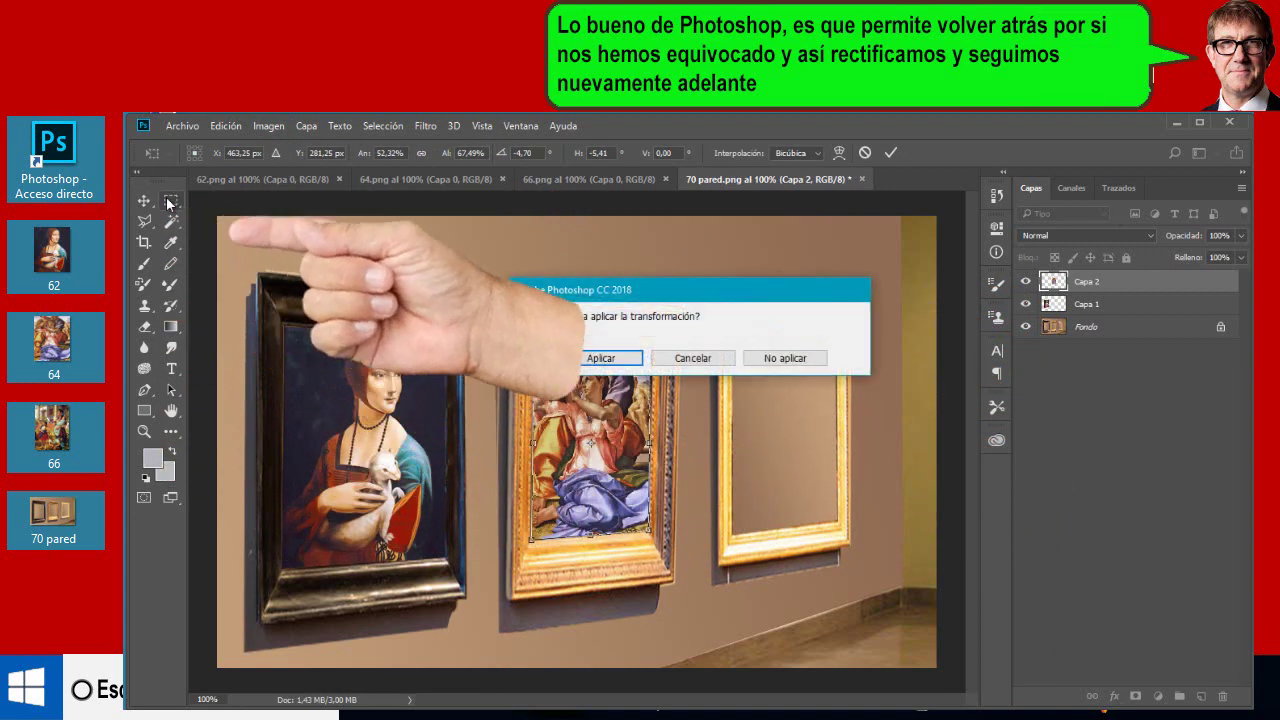
left_click(605, 360)
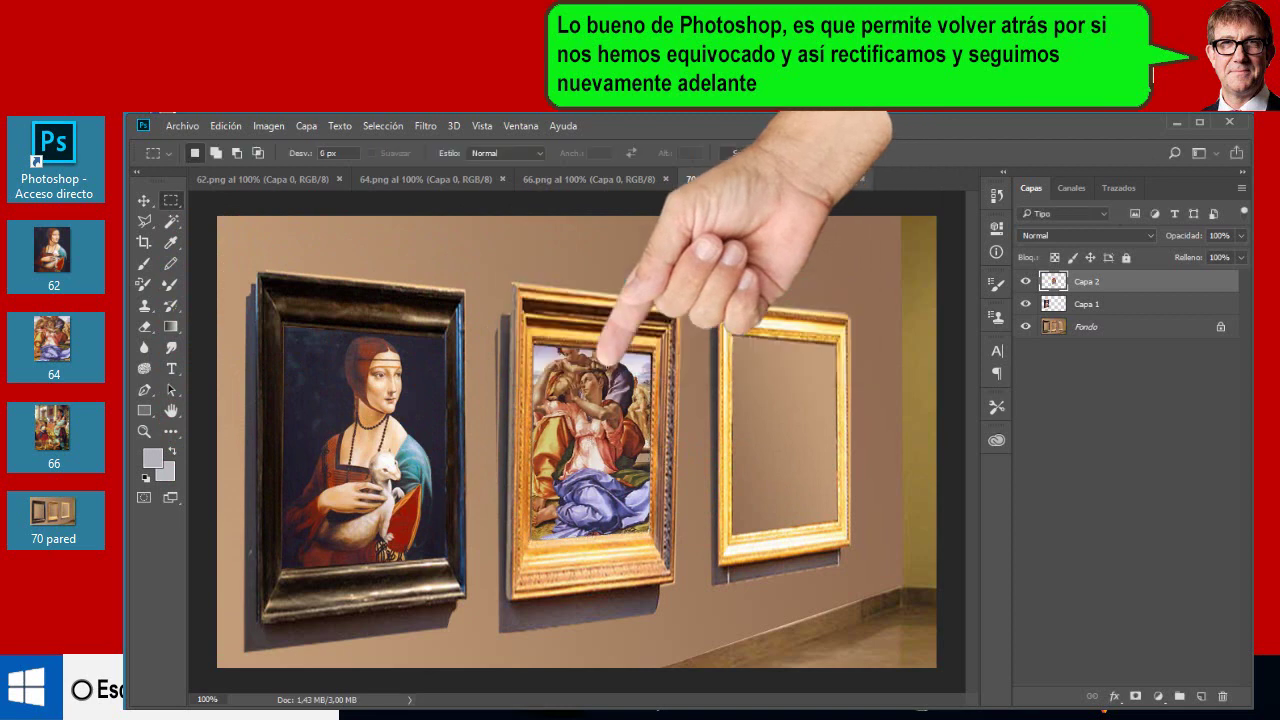
Marquee-select and copy the whole 66 painting.
left_click(577, 182)
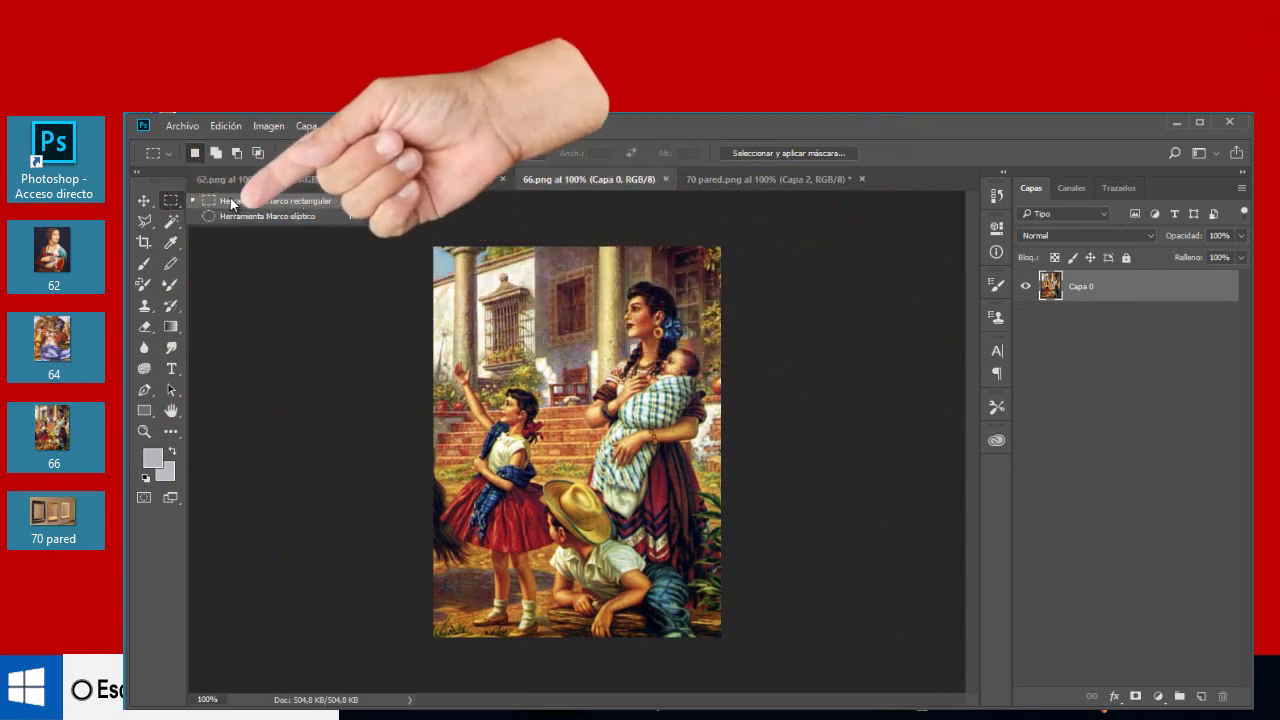
left_click(230, 201)
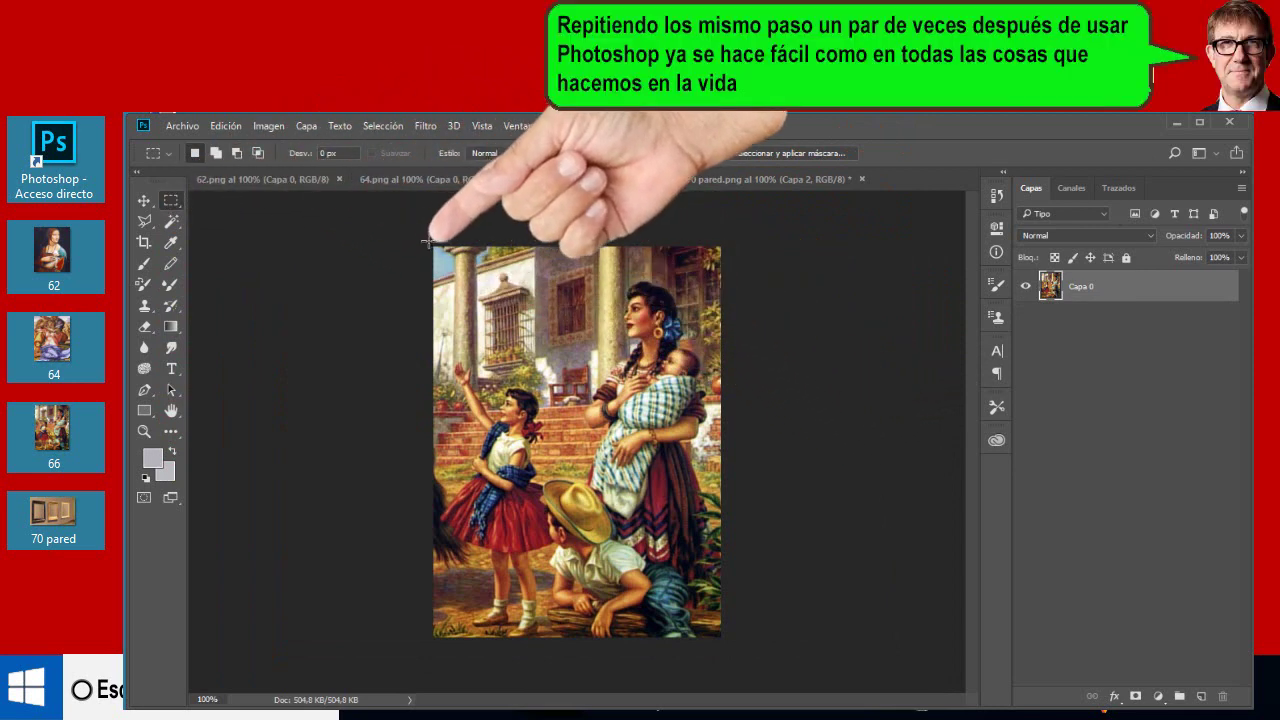
left_click_drag(428, 243, 757, 666)
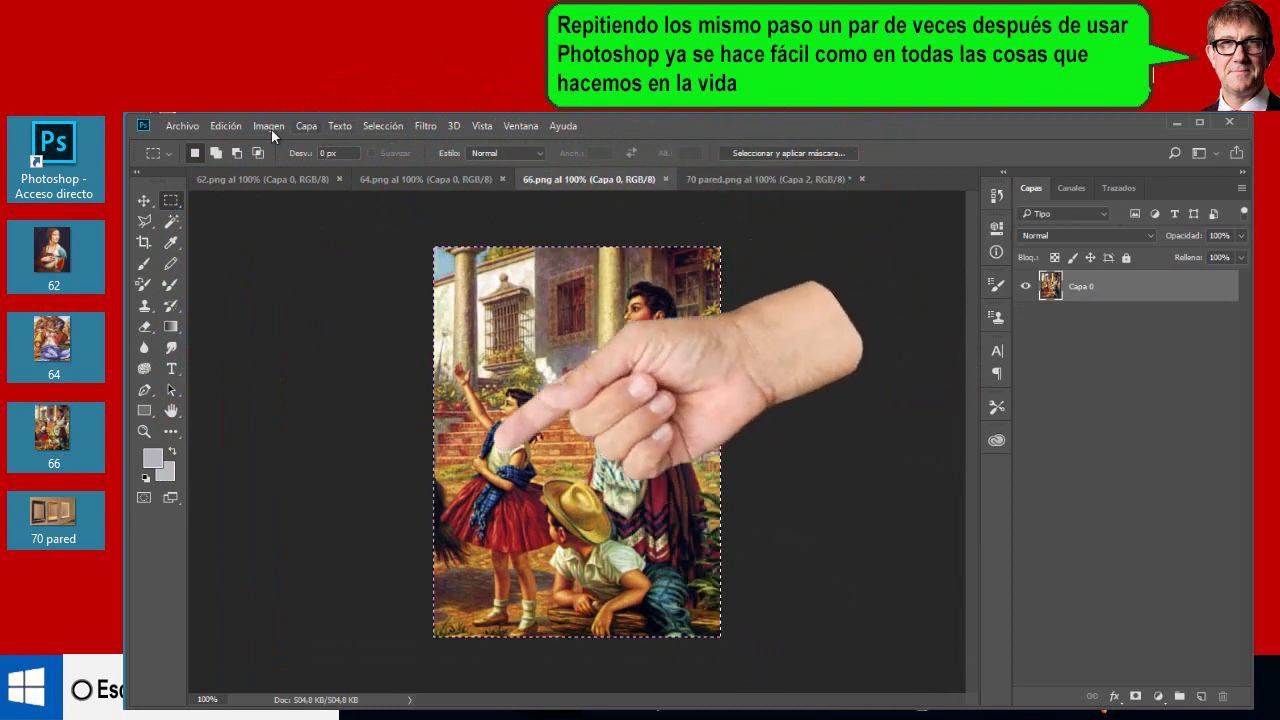
left_click(226, 127)
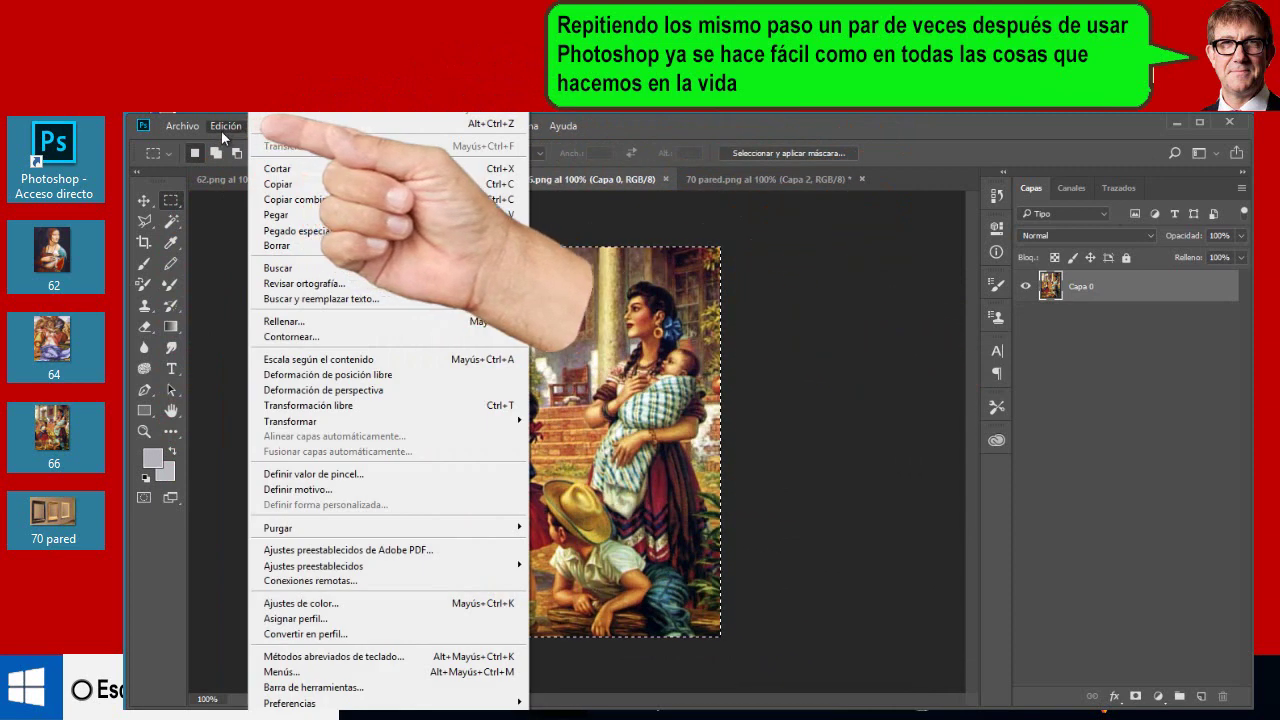
left_click(278, 186)
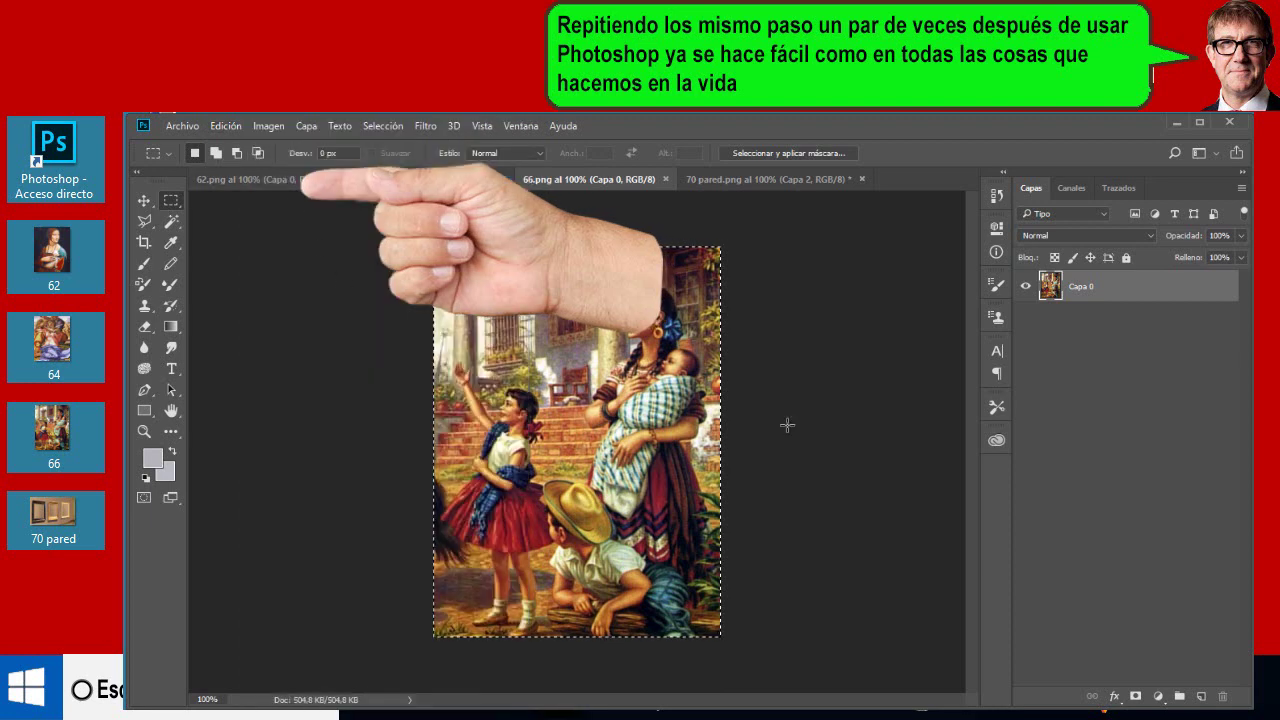
Paste it into 70 pared as Capa 3 and shift it right toward the third frame.
left_click(798, 179)
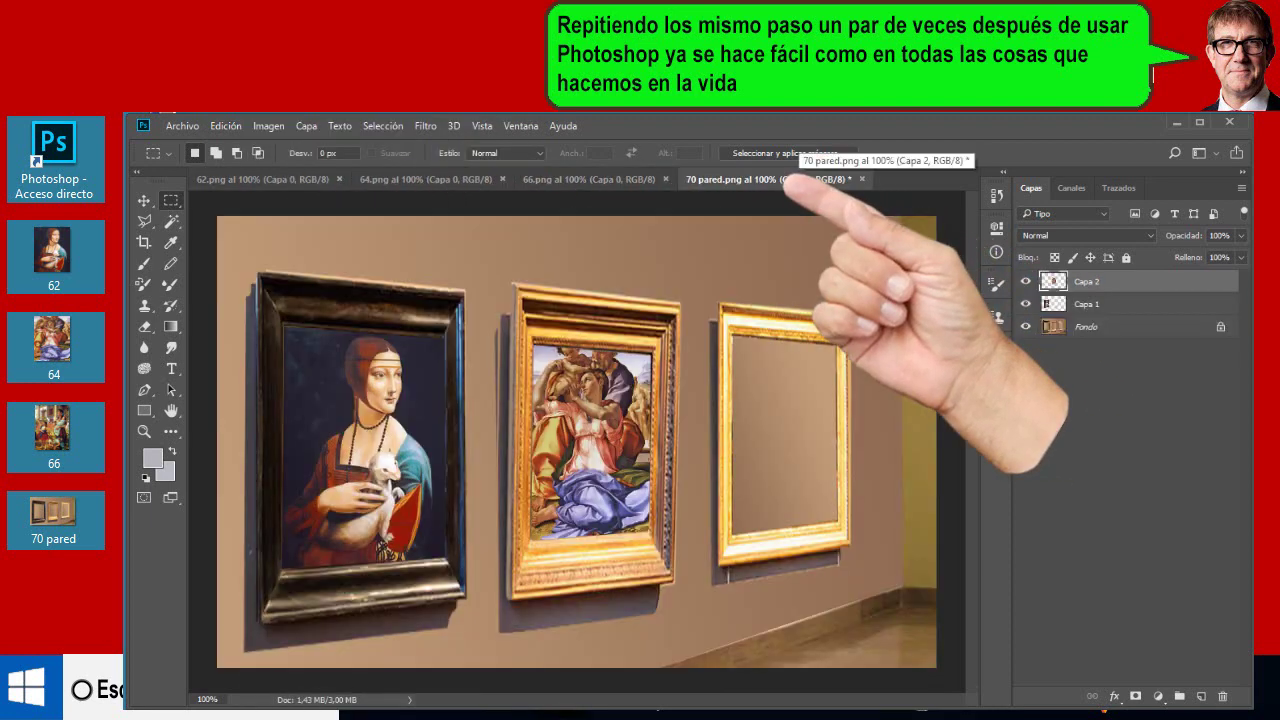
left_click(223, 126)
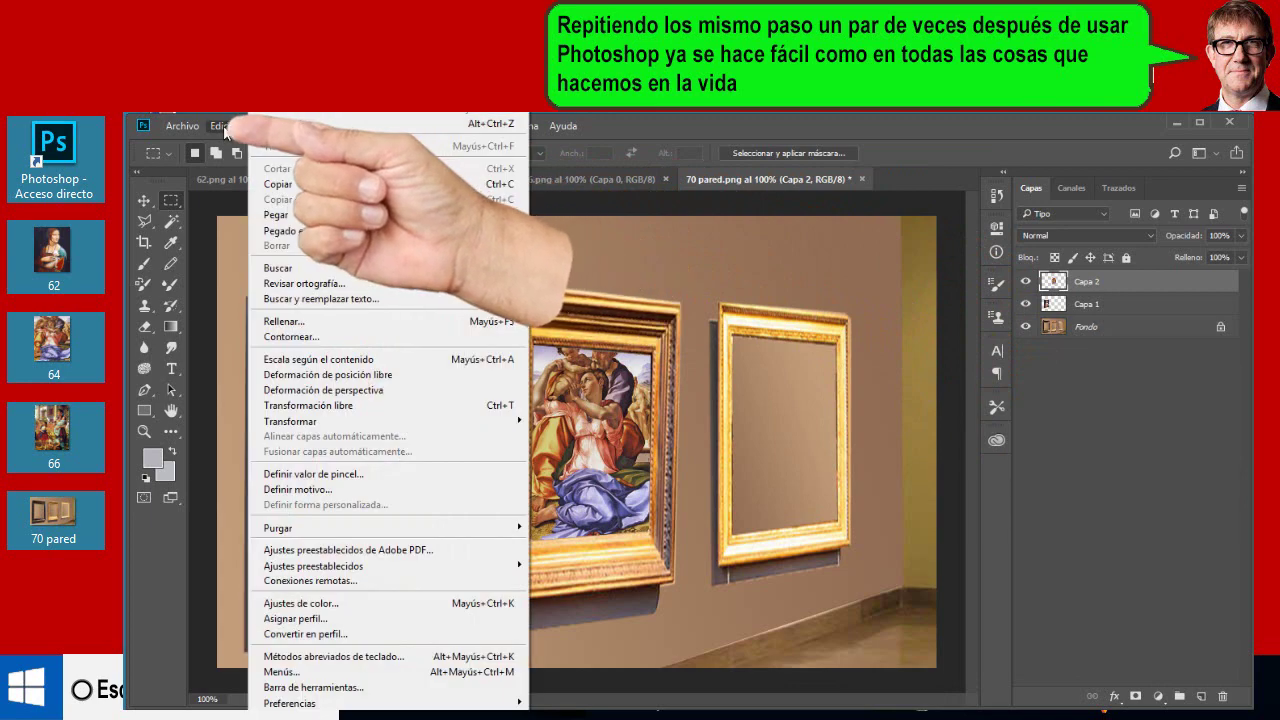
left_click(266, 218)
left_click(143, 201)
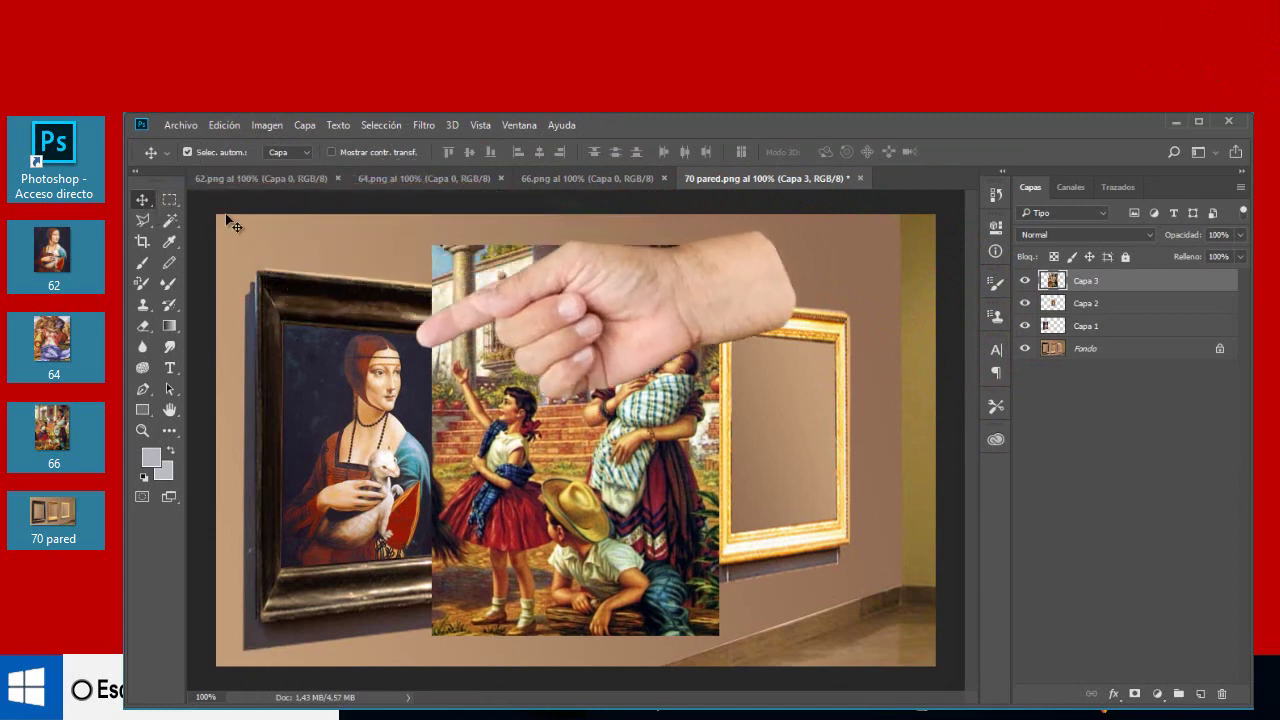
left_click_drag(583, 443, 700, 443)
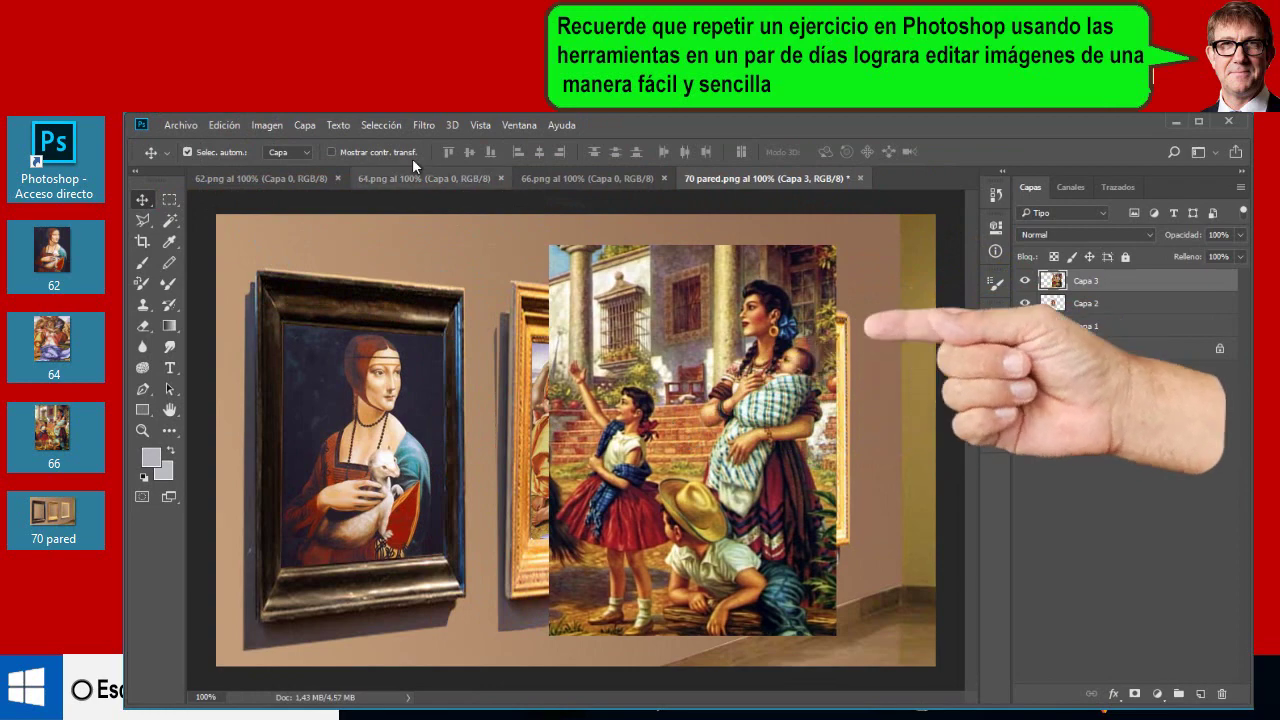
Distort Capa 3's four corners onto the right gold frame's corners and apply.
left_click(222, 125)
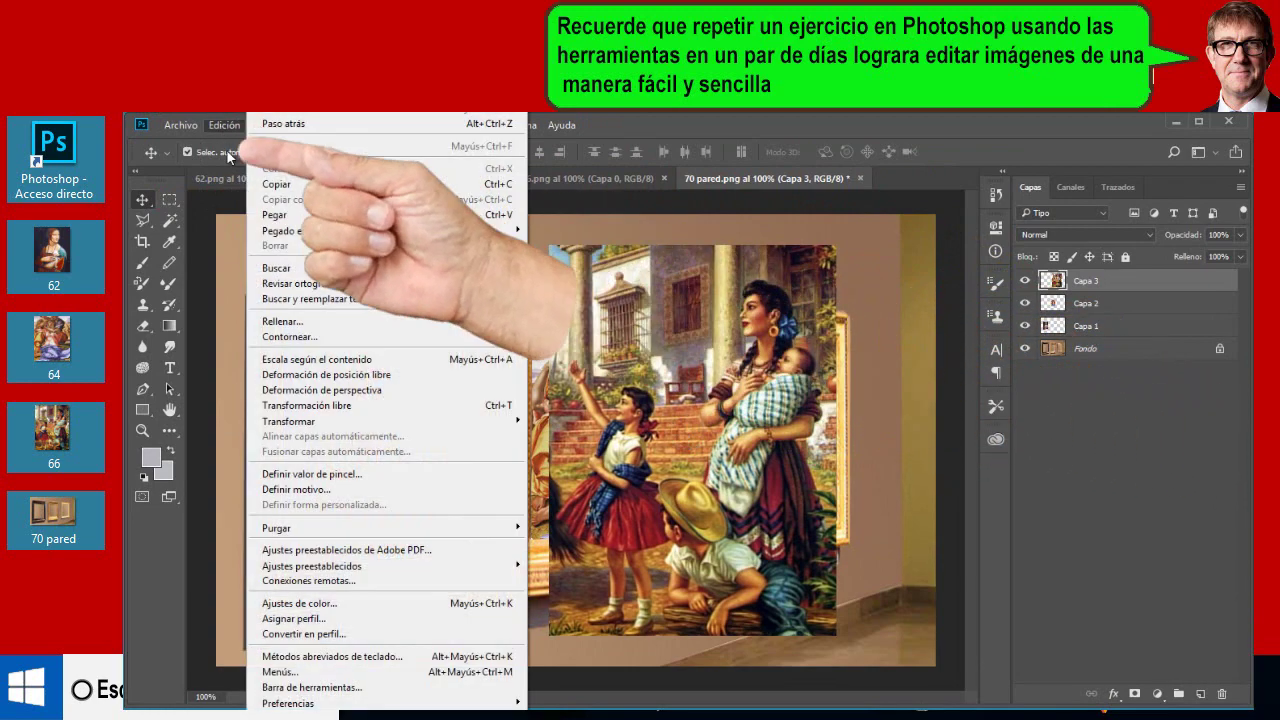
mouse_move(300, 421)
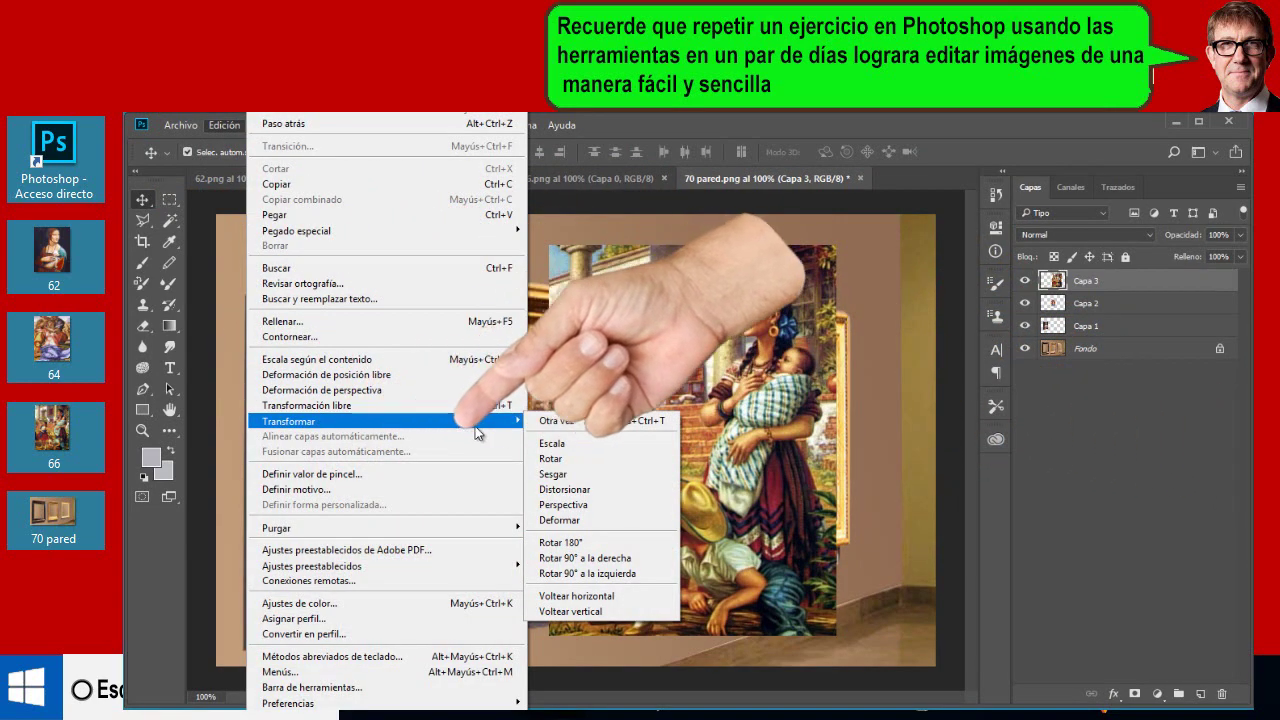
left_click(591, 490)
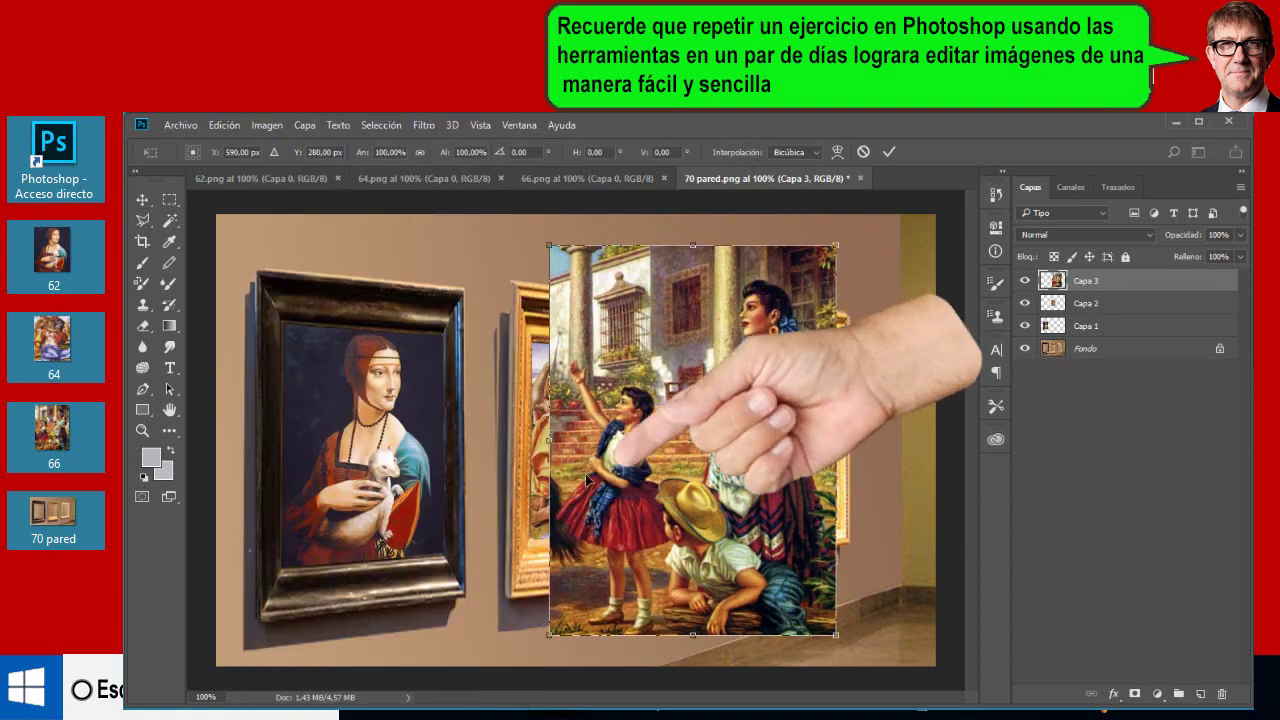
mouse_move(569, 275)
left_mouse_down()
mouse_move(725, 342)
mouse_move(784, 290)
left_mouse_up()
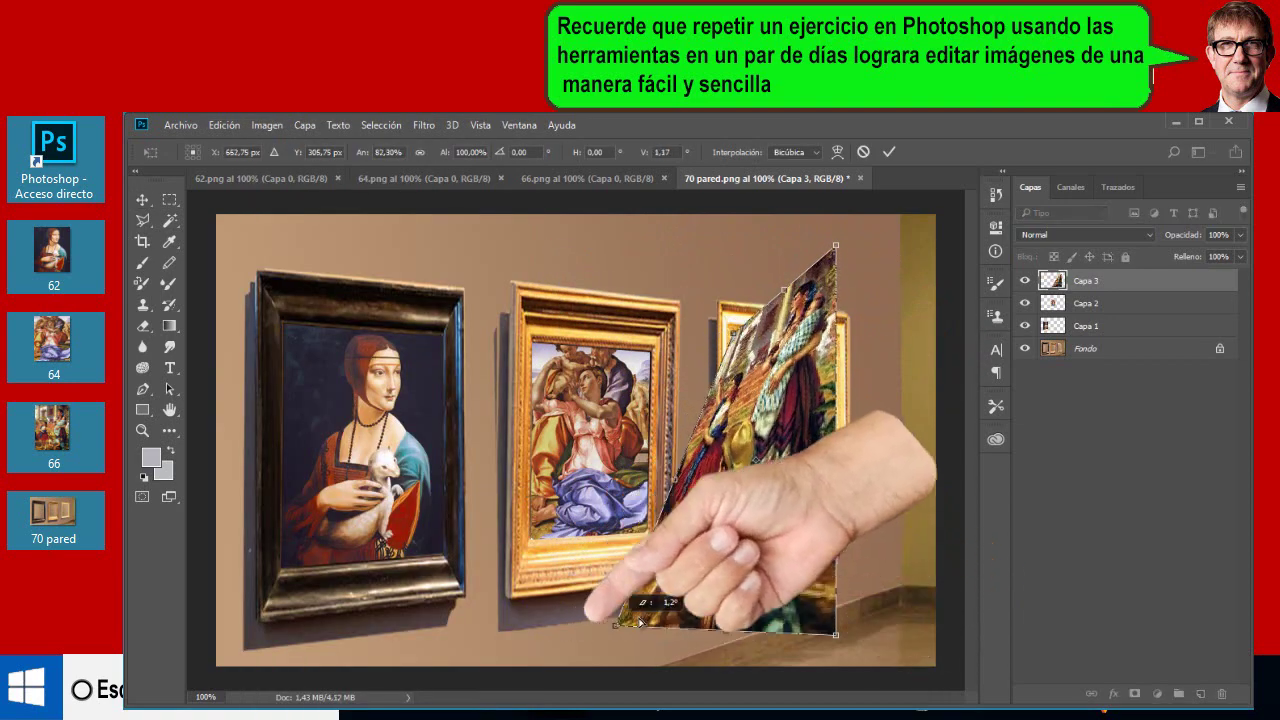
left_click_drag(549, 634, 784, 580)
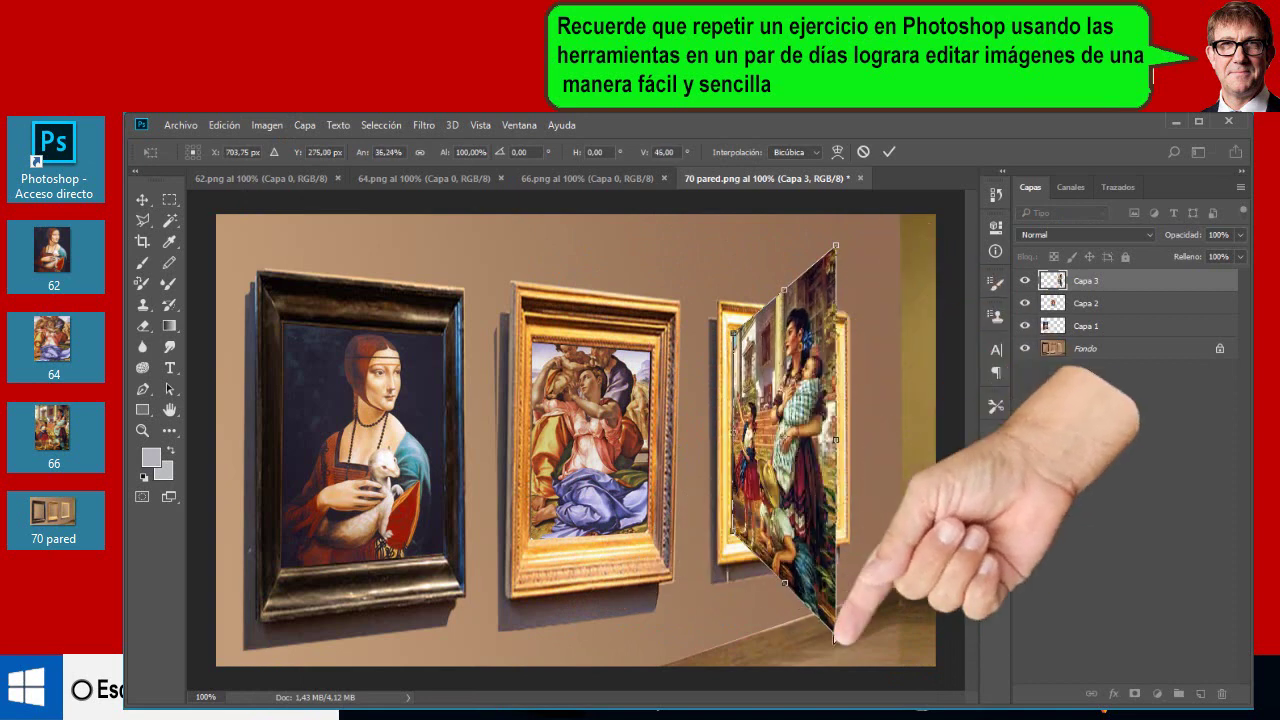
left_click_drag(835, 634, 835, 532)
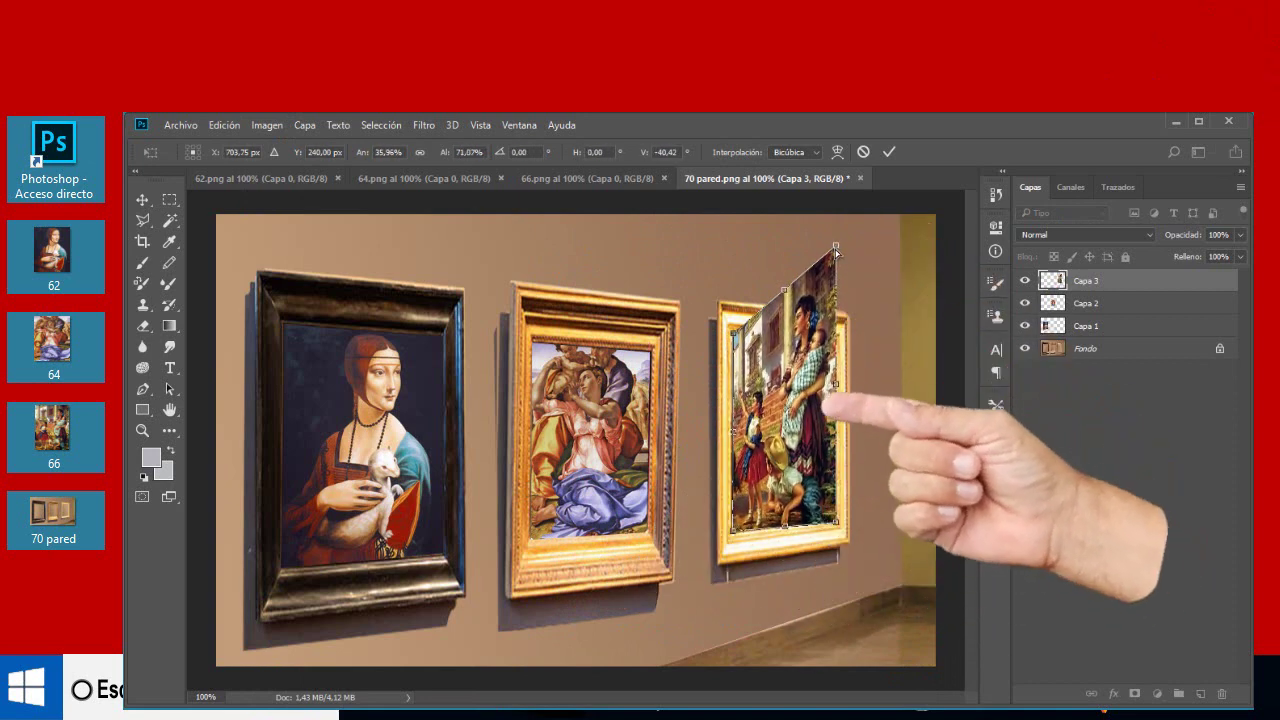
left_click_drag(835, 244, 837, 343)
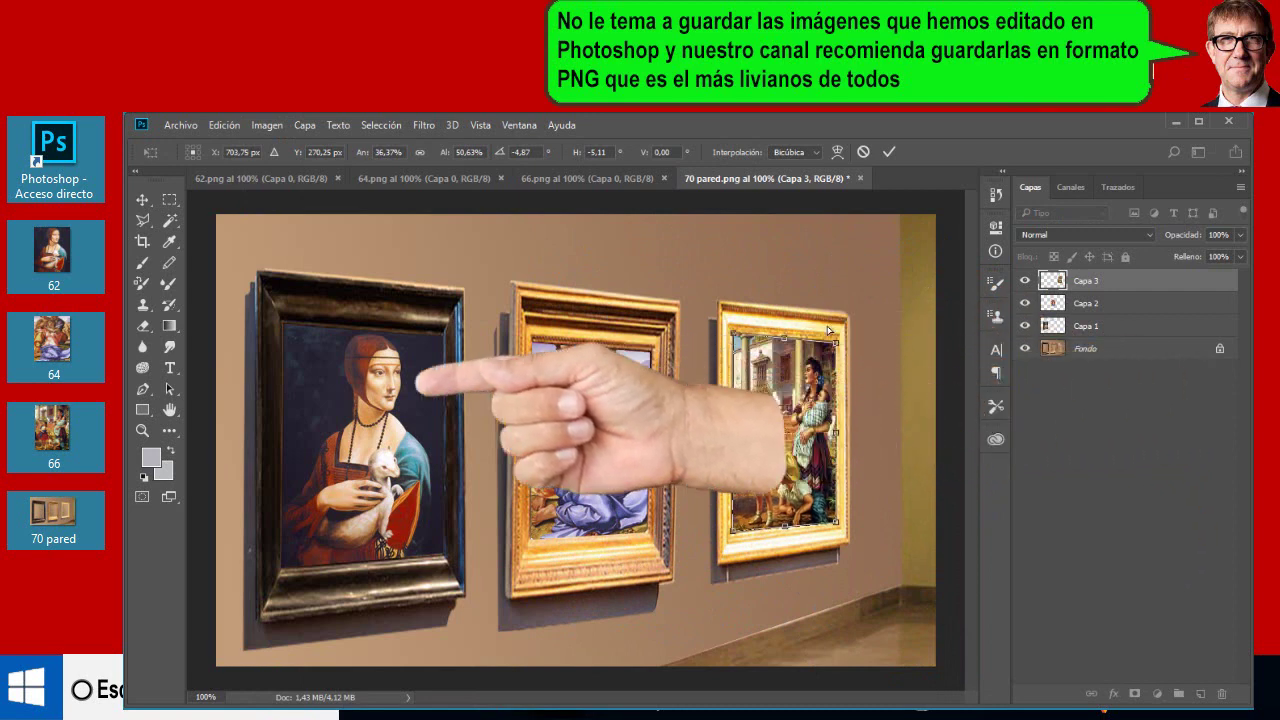
left_click(170, 199)
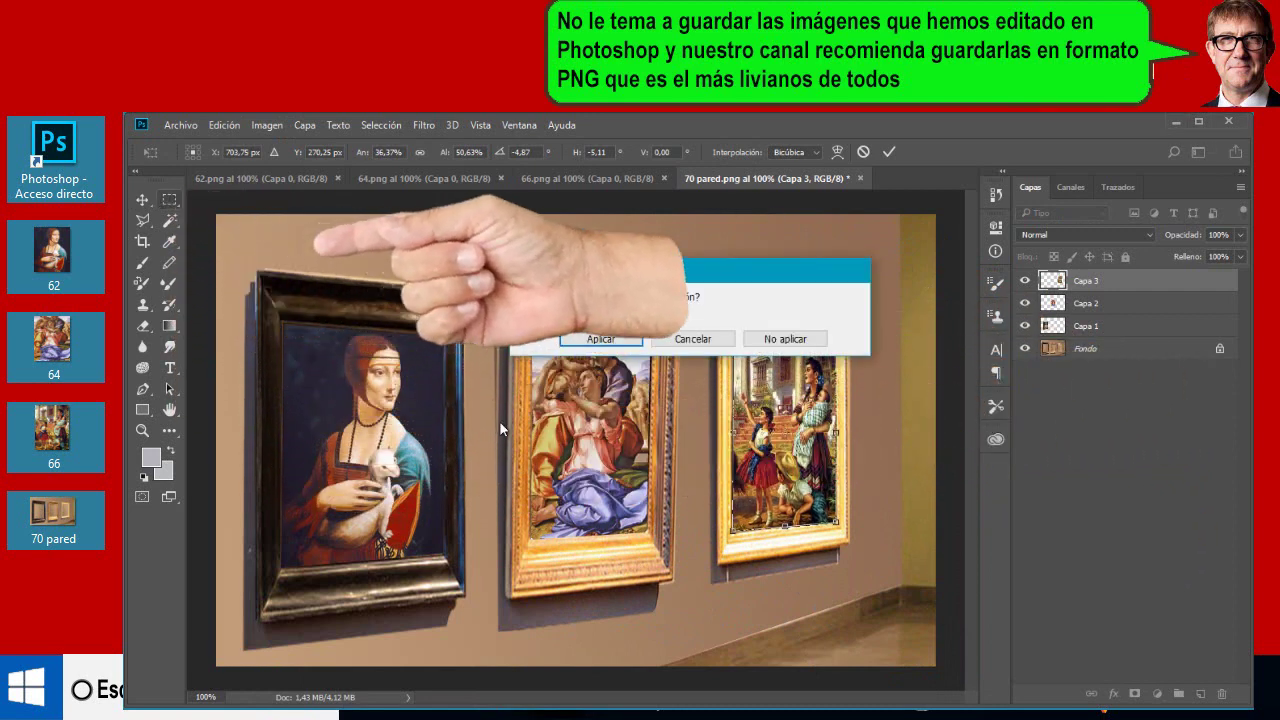
left_click(598, 341)
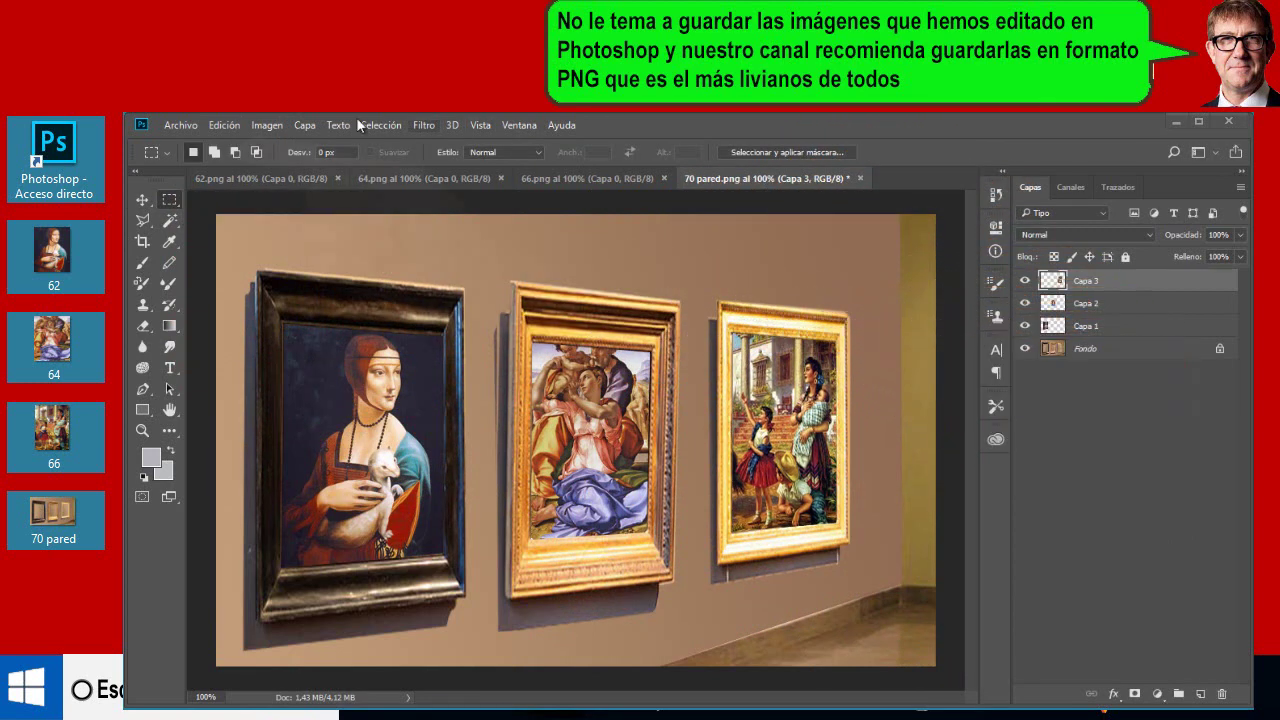
Save as 'Mi primera imagen editada' with PNG (*.PNG) chosen as the file type.
left_click(181, 126)
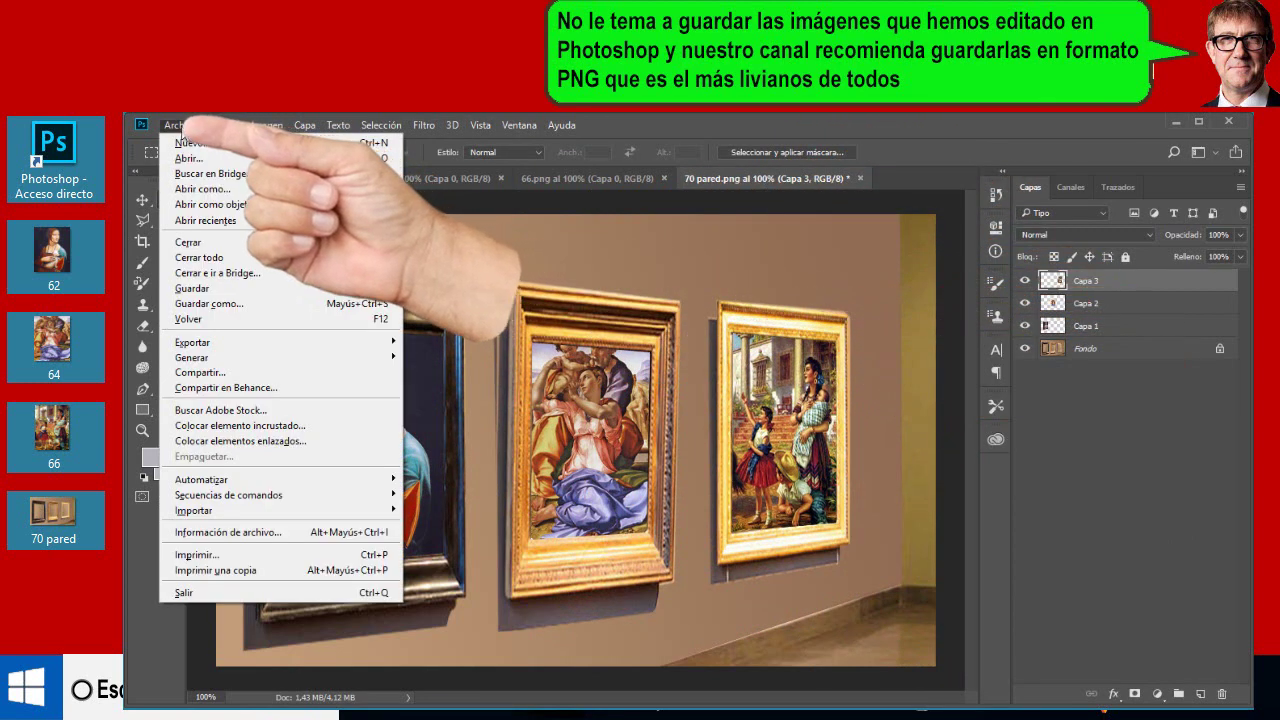
left_click(190, 303)
type("Mi primera imagen editada")
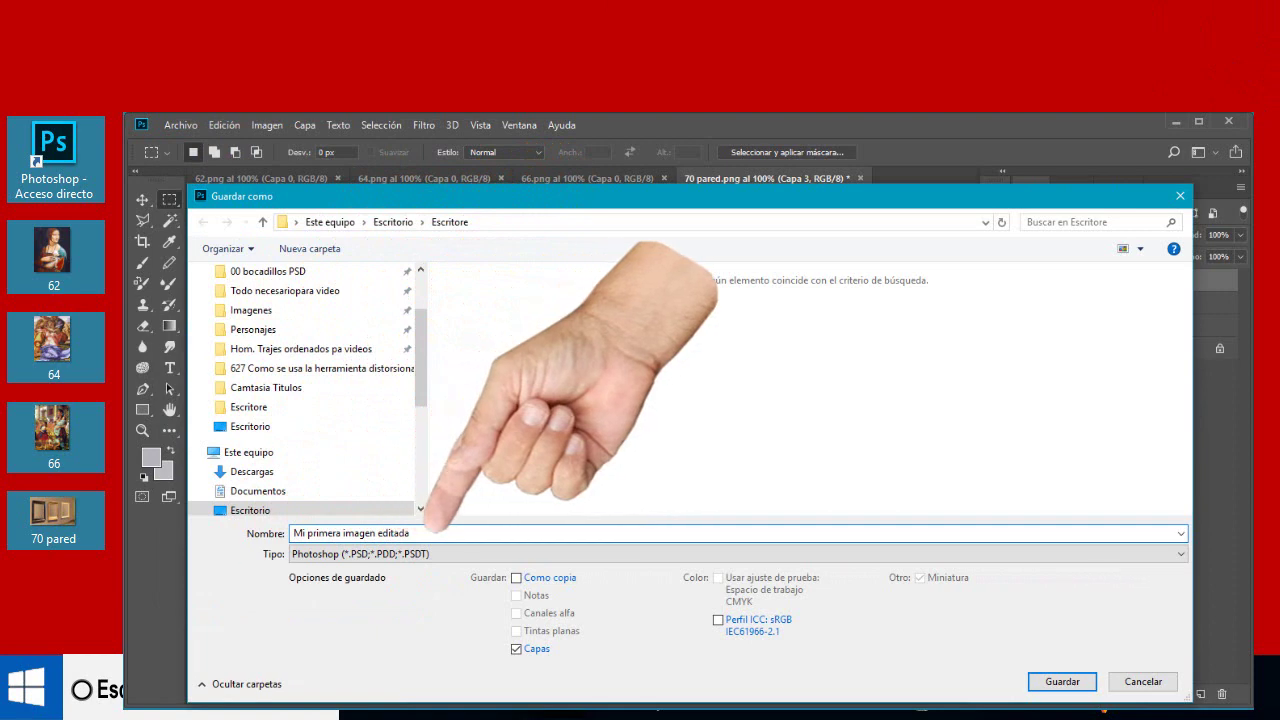
left_click(1180, 556)
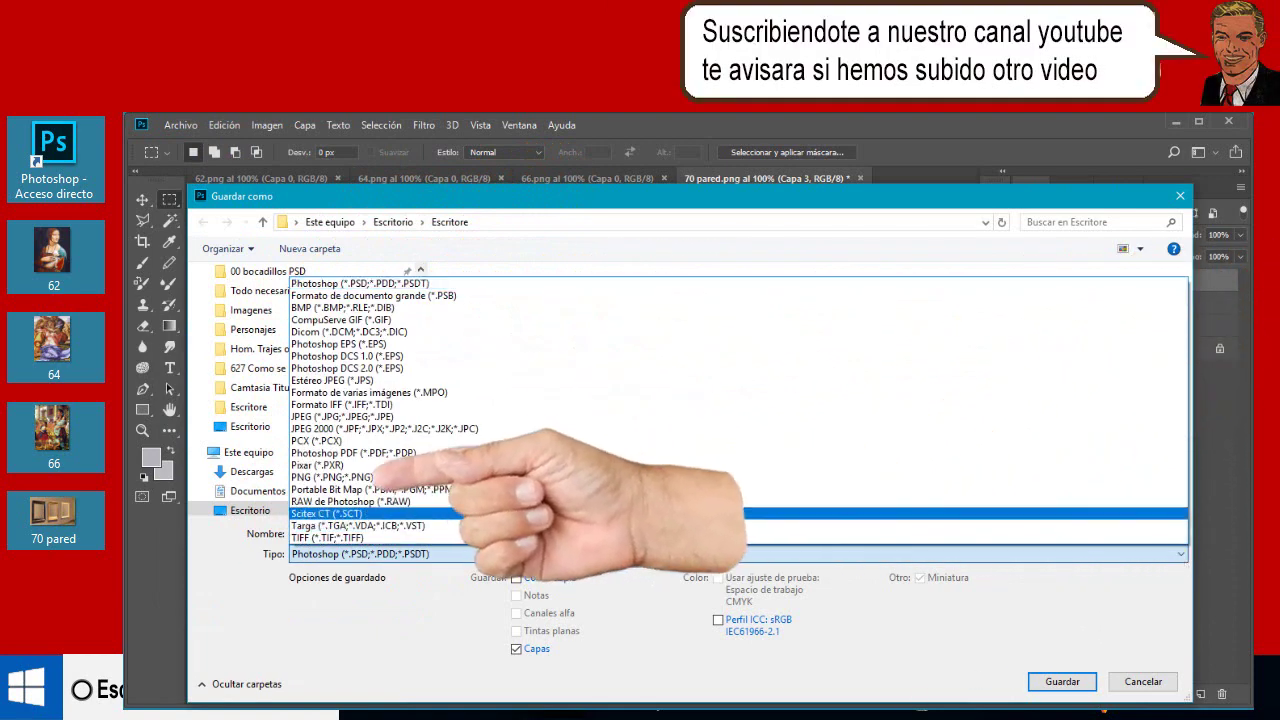
left_click(456, 477)
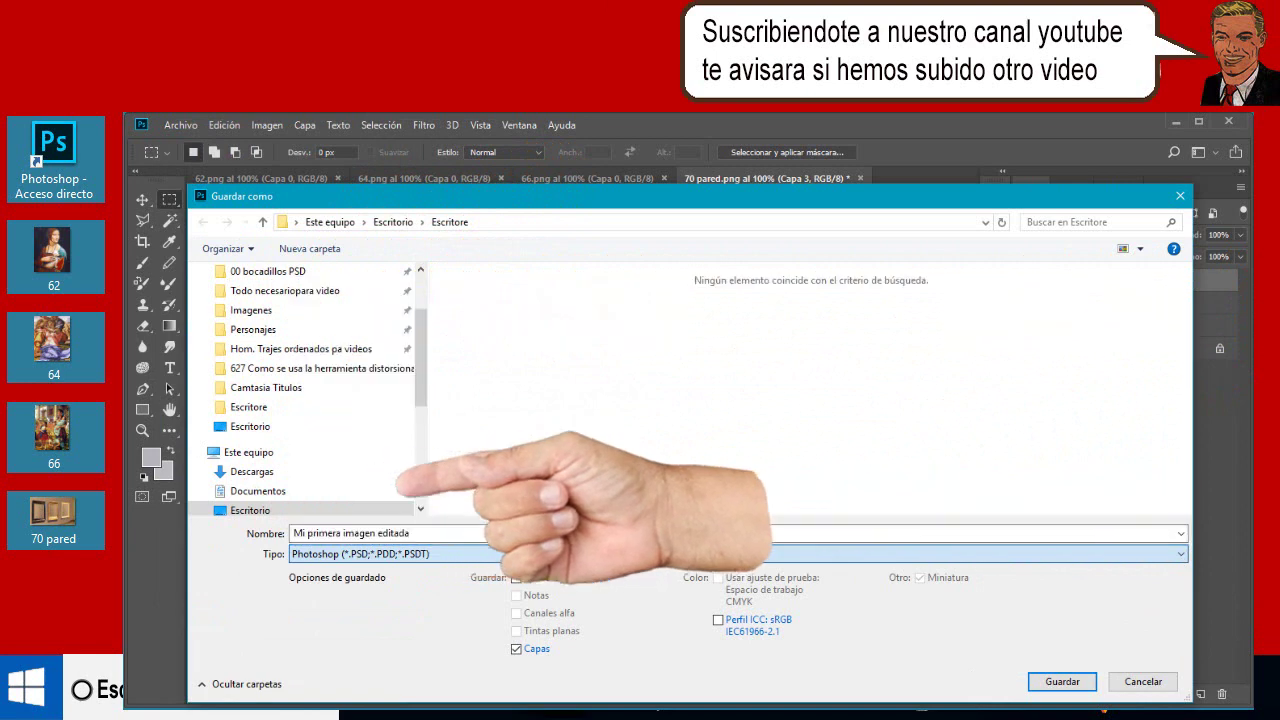
left_click(1062, 682)
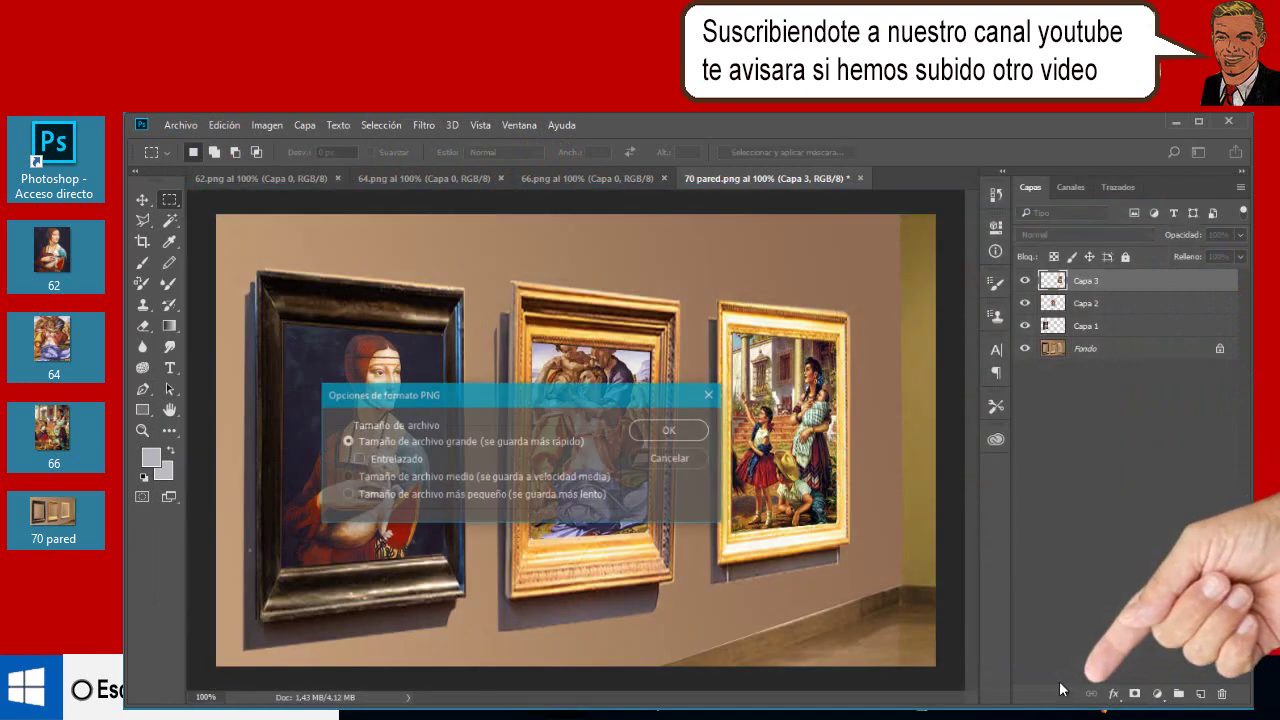